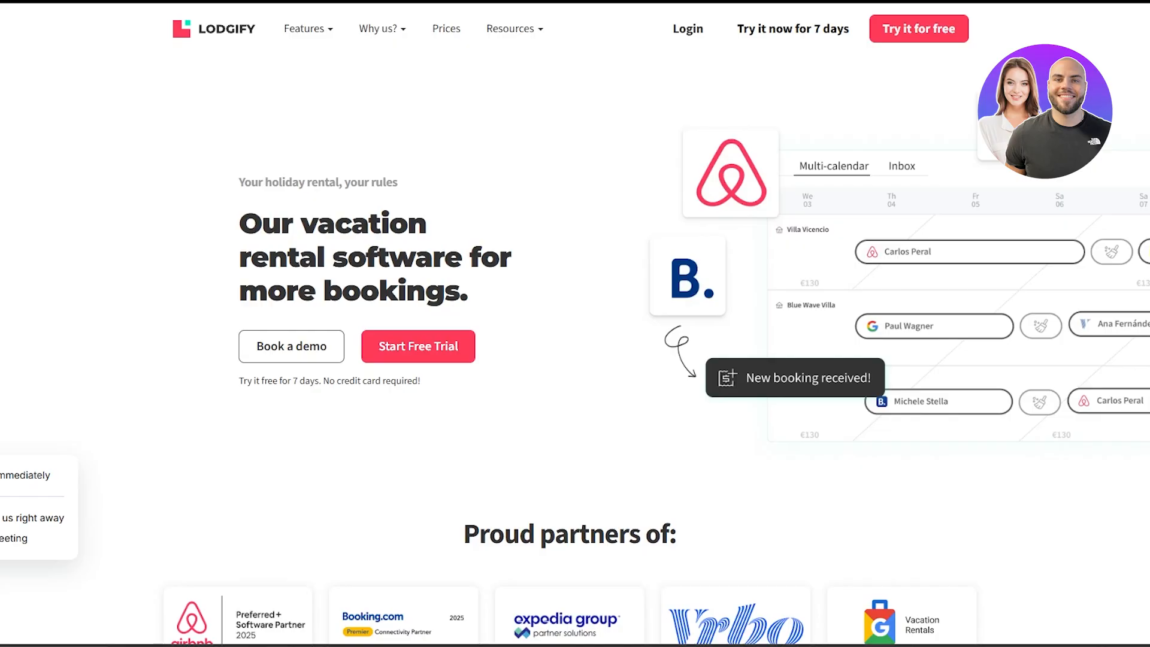
pyautogui.scroll(-5, 443, 434)
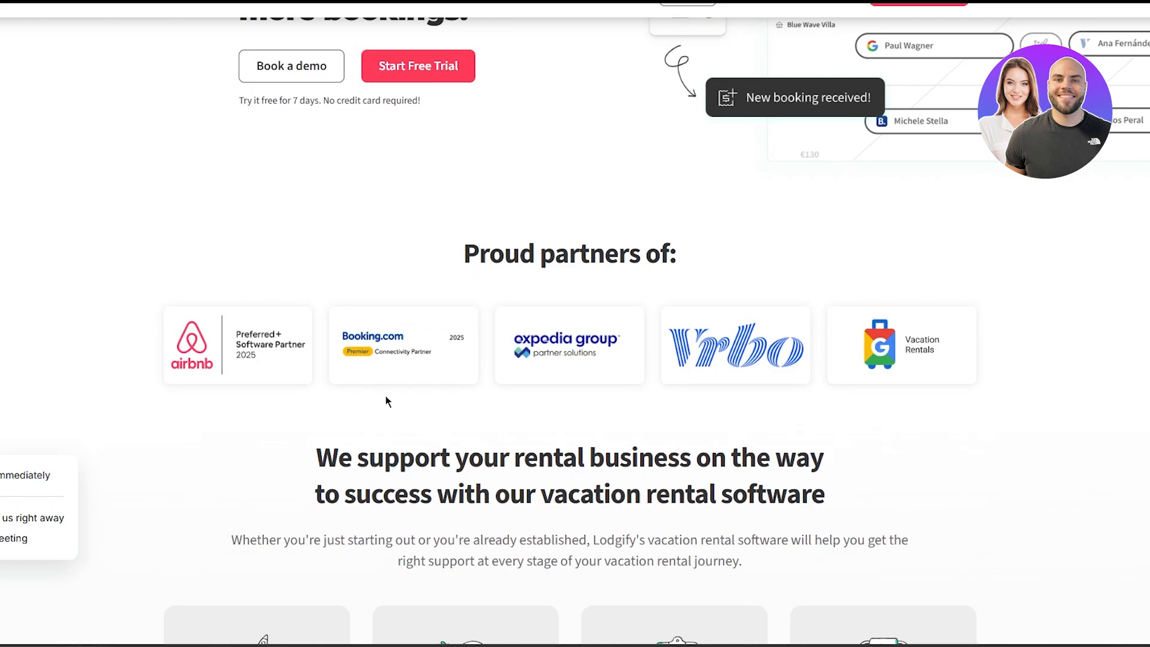
pyautogui.scroll(-1, 427, 383)
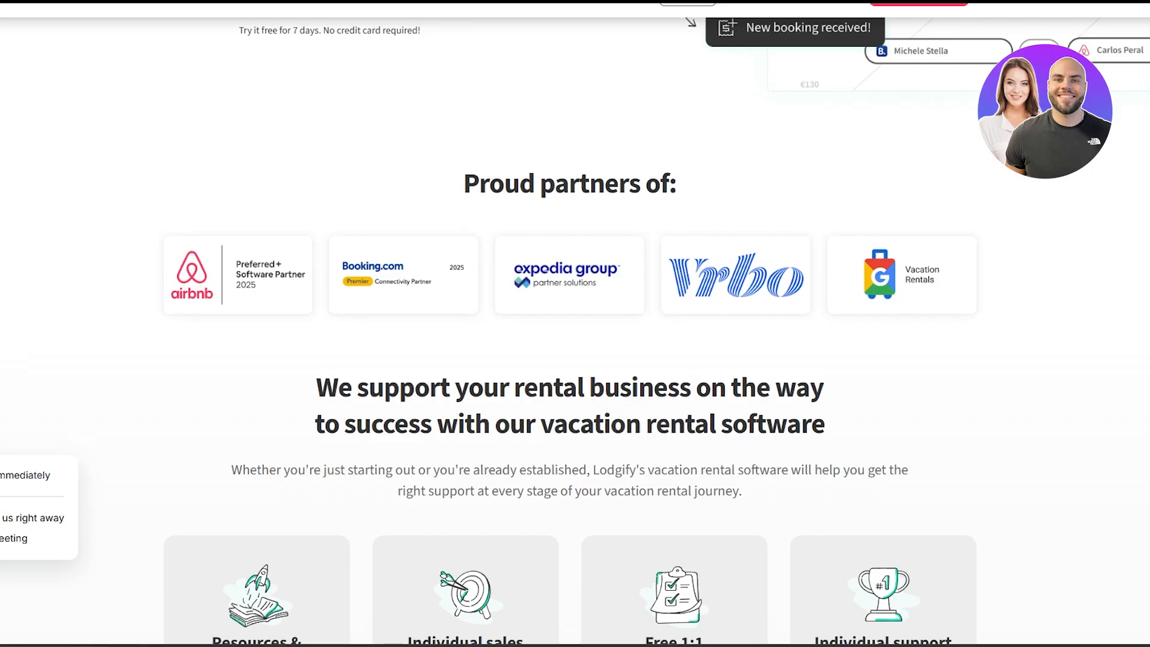
pyautogui.scroll(6, 282, 421)
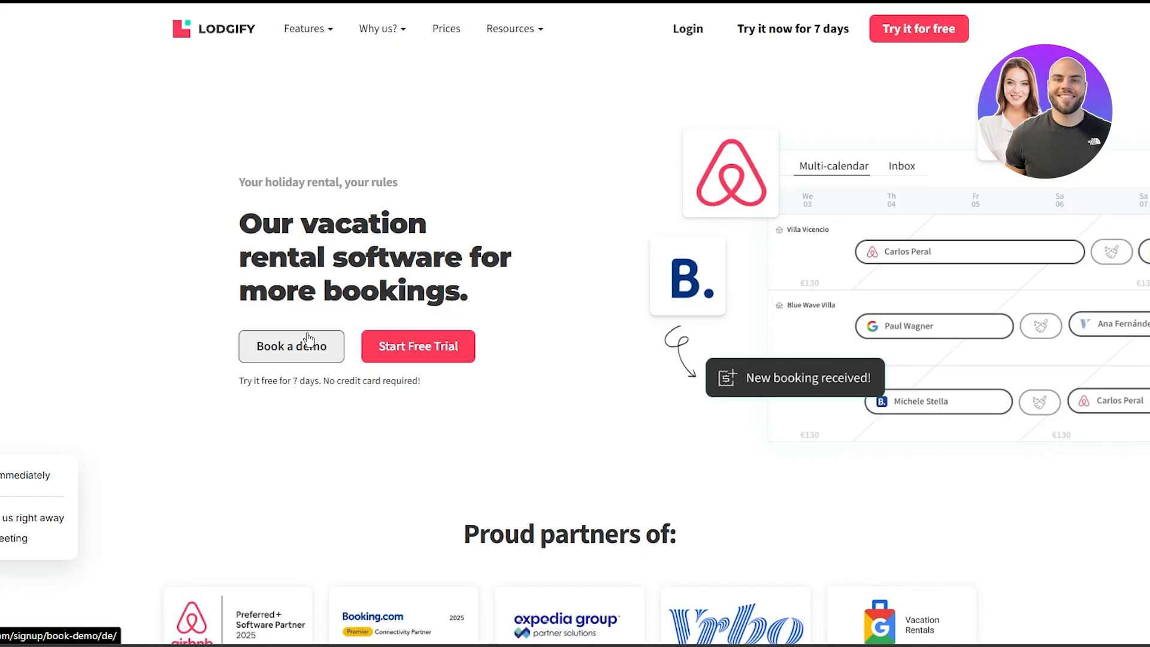
pyautogui.scroll(-1, 306, 339)
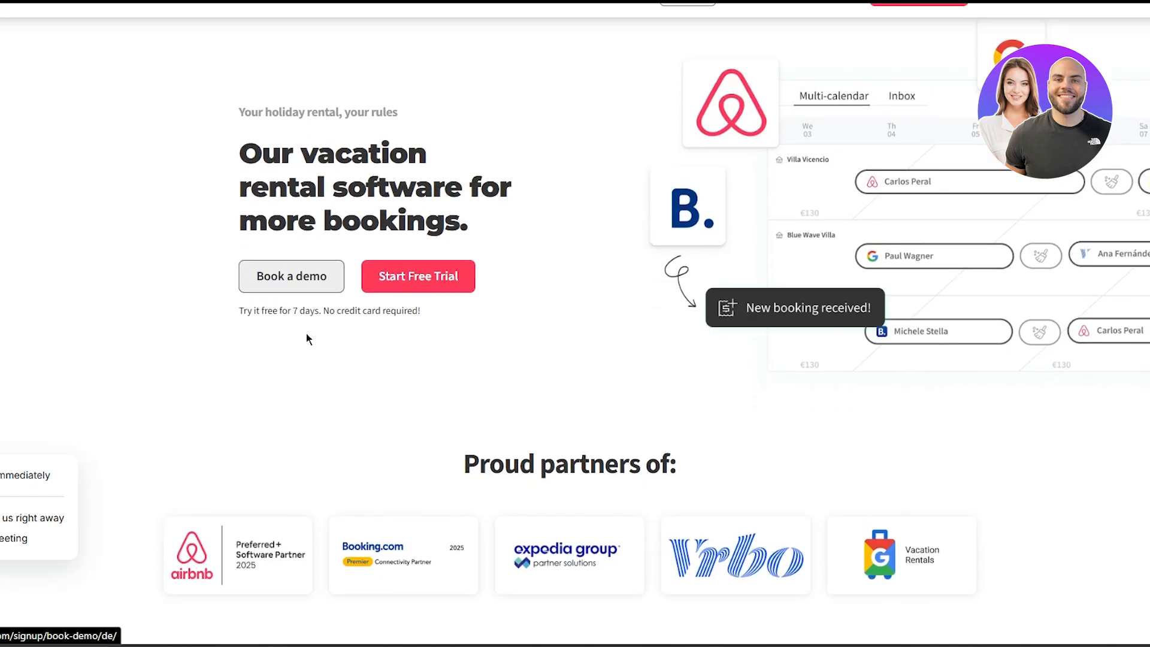
pyautogui.scroll(-2, 172, 326)
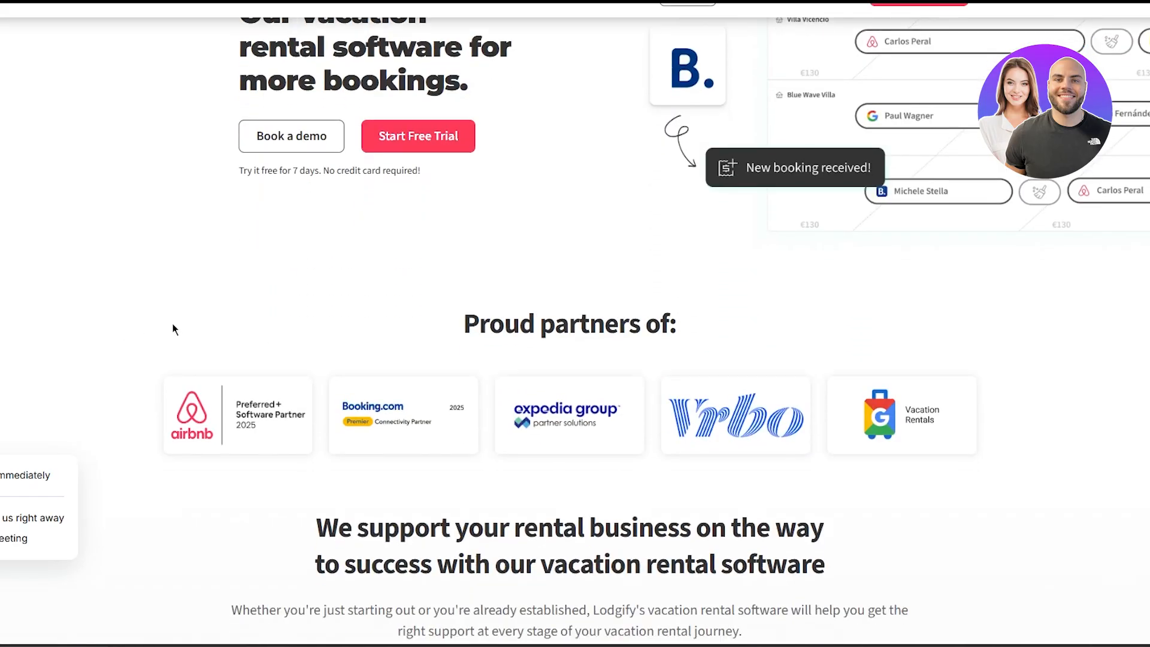
pyautogui.scroll(-2, 175, 324)
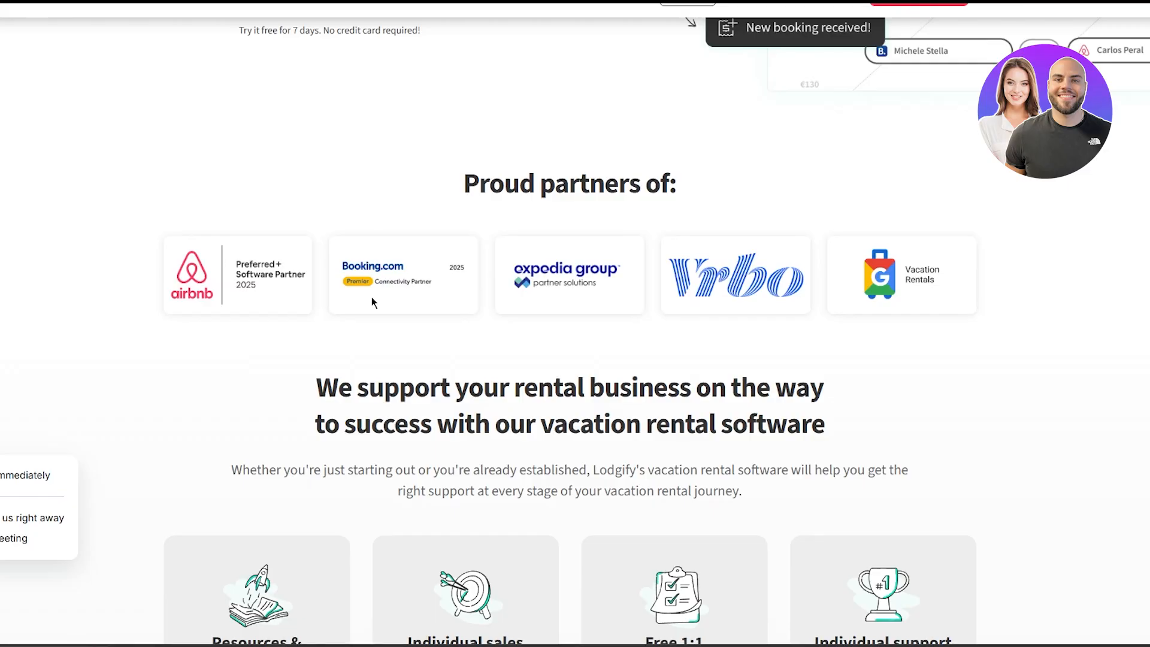
pyautogui.scroll(6, 377, 298)
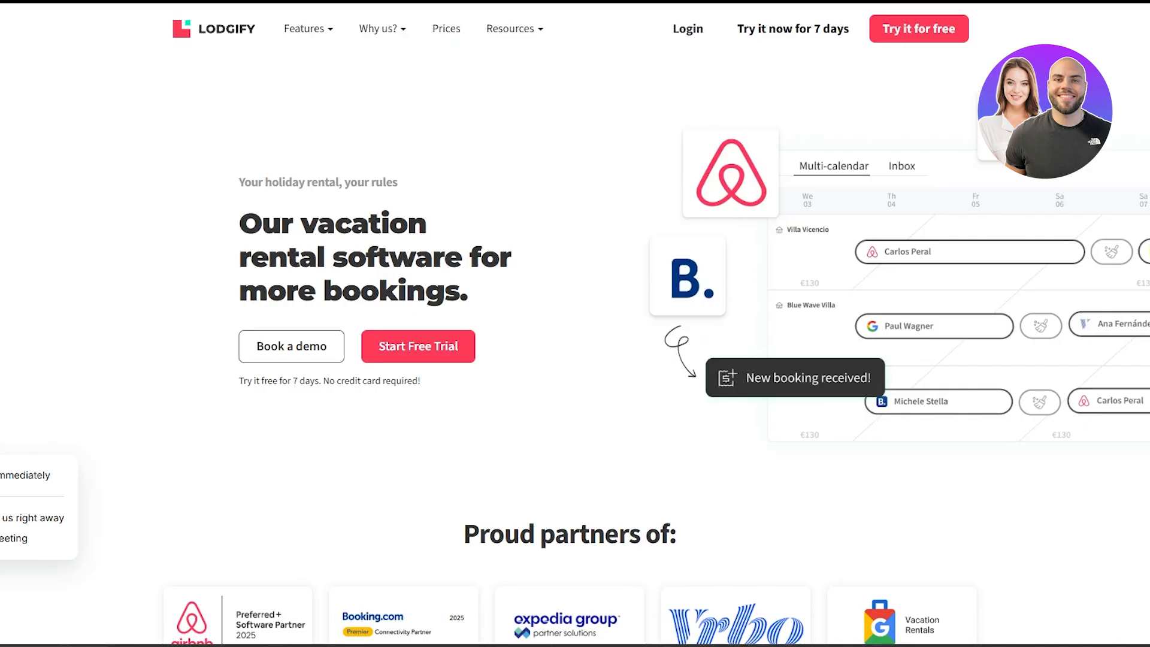
pyautogui.moveTo(367, 55)
pyautogui.click(939, 34)
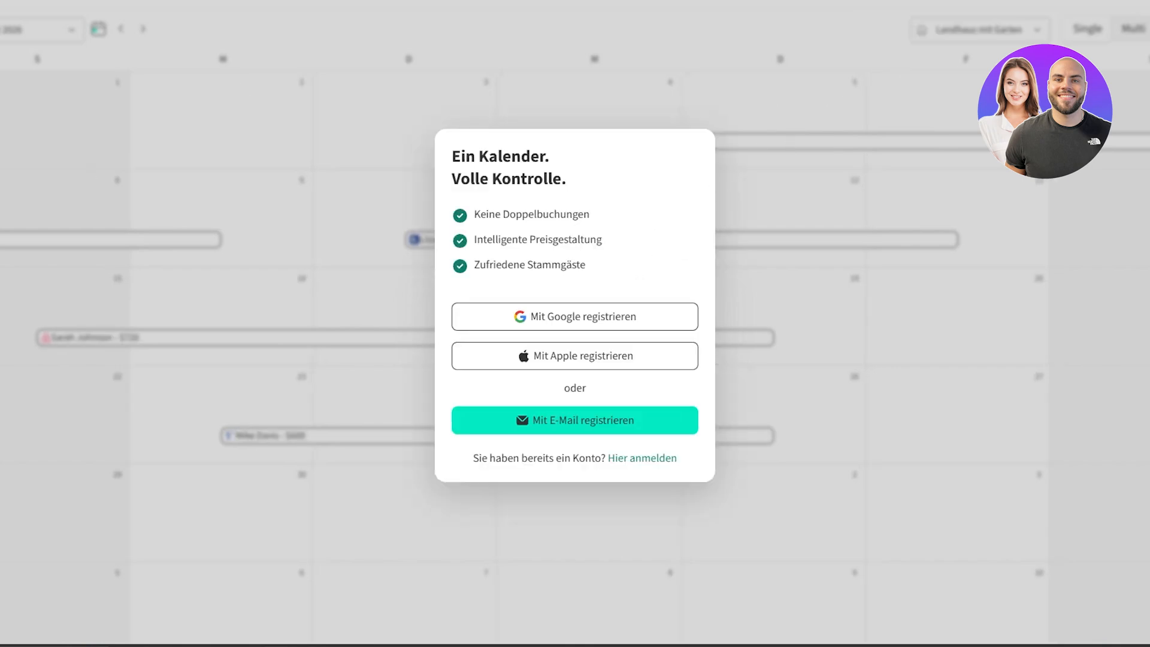
pyautogui.click(611, 328)
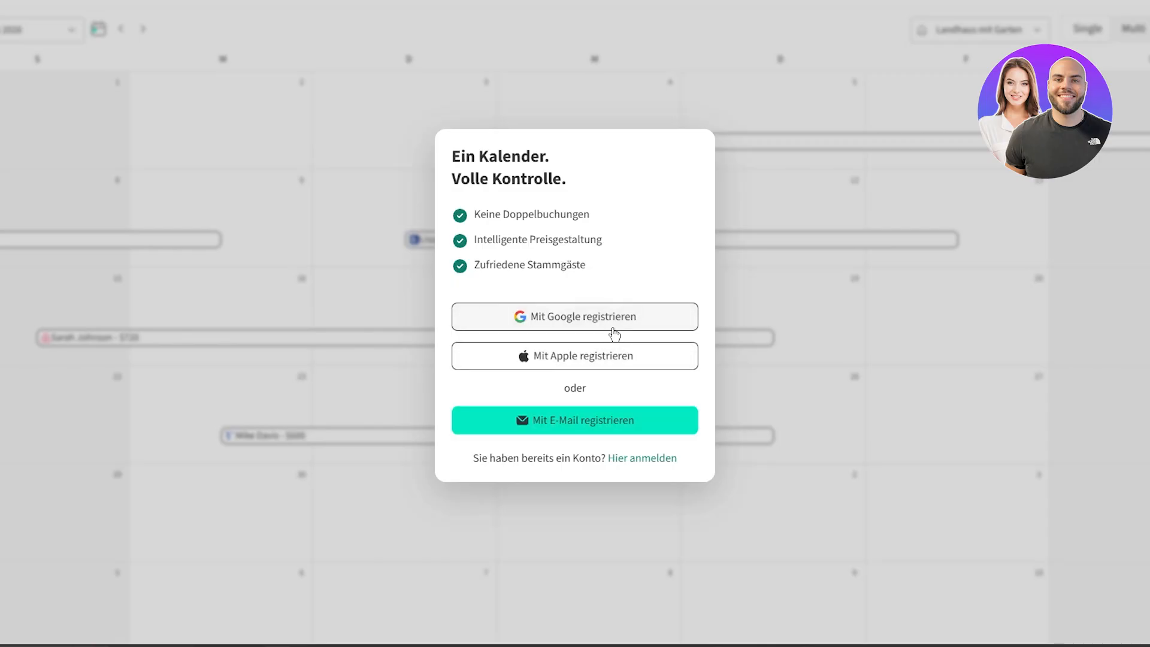
pyautogui.click(611, 329)
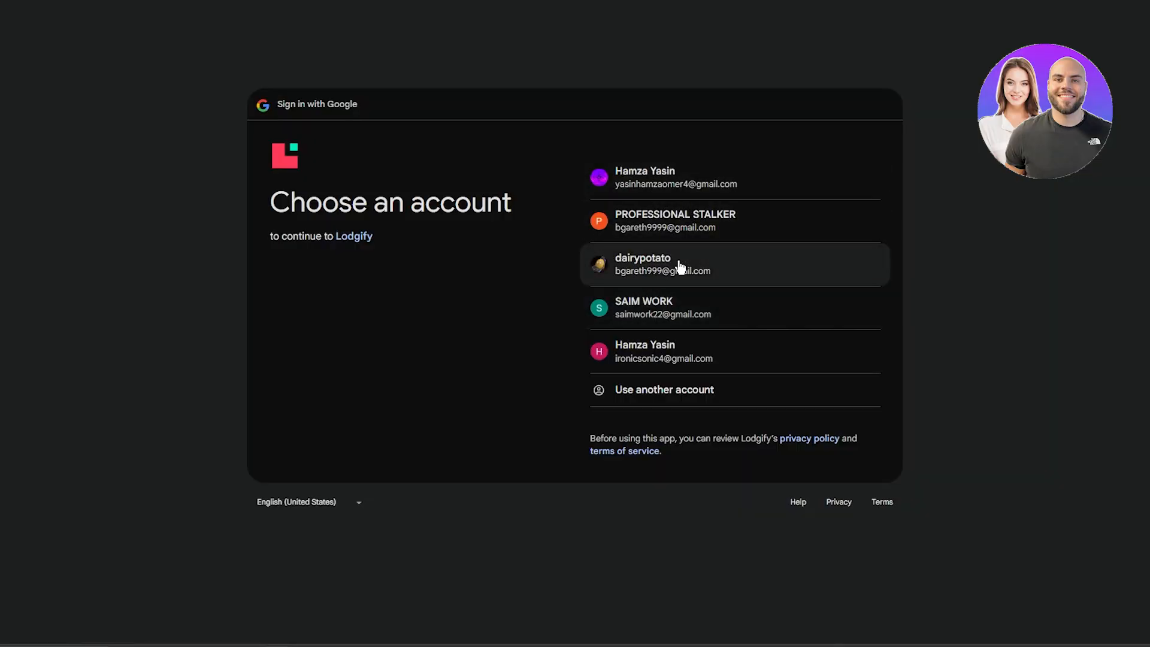
# Step: Choose a Google account and allow Lodgify access to it
pyautogui.click(736, 221)
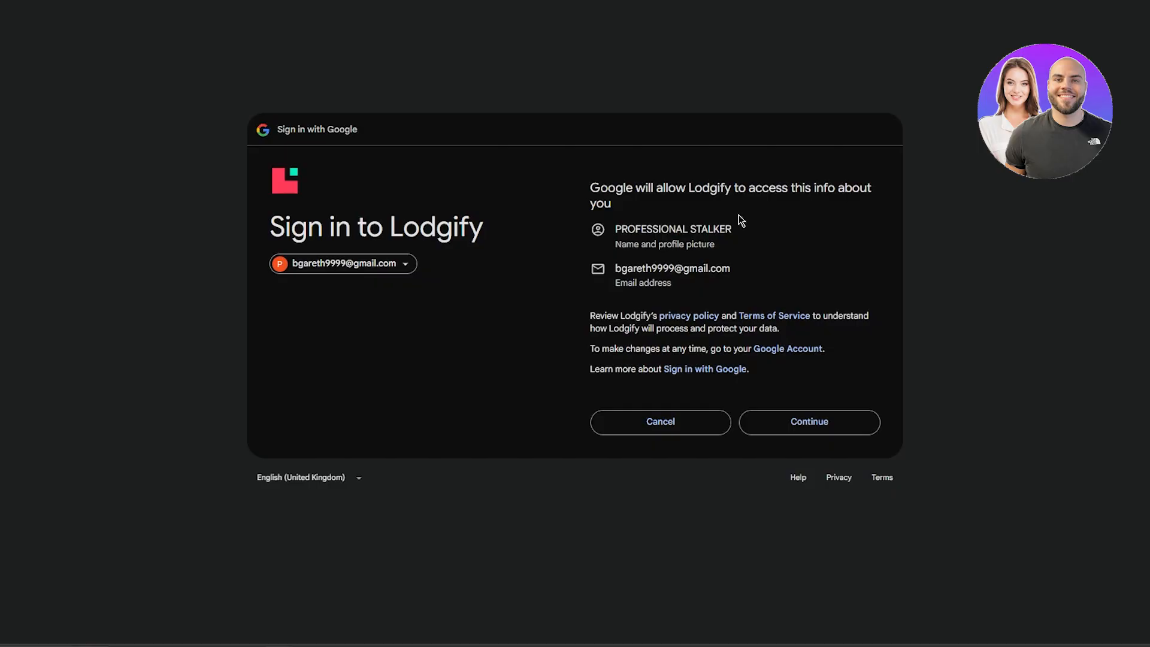
pyautogui.click(793, 424)
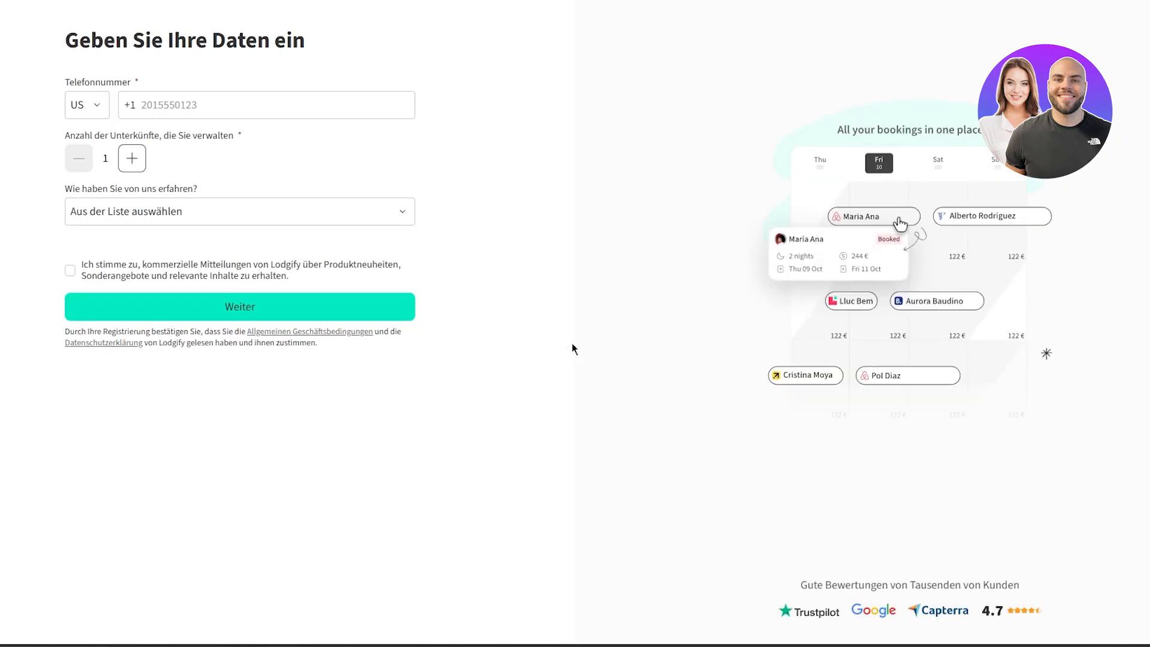
# Step: Enter a Pakistan (+92) phone number, accept marketing messages, and submit the details form
pyautogui.click(84, 106)
pyautogui.scroll(2, 156, 303)
pyautogui.scroll(15, 157, 303)
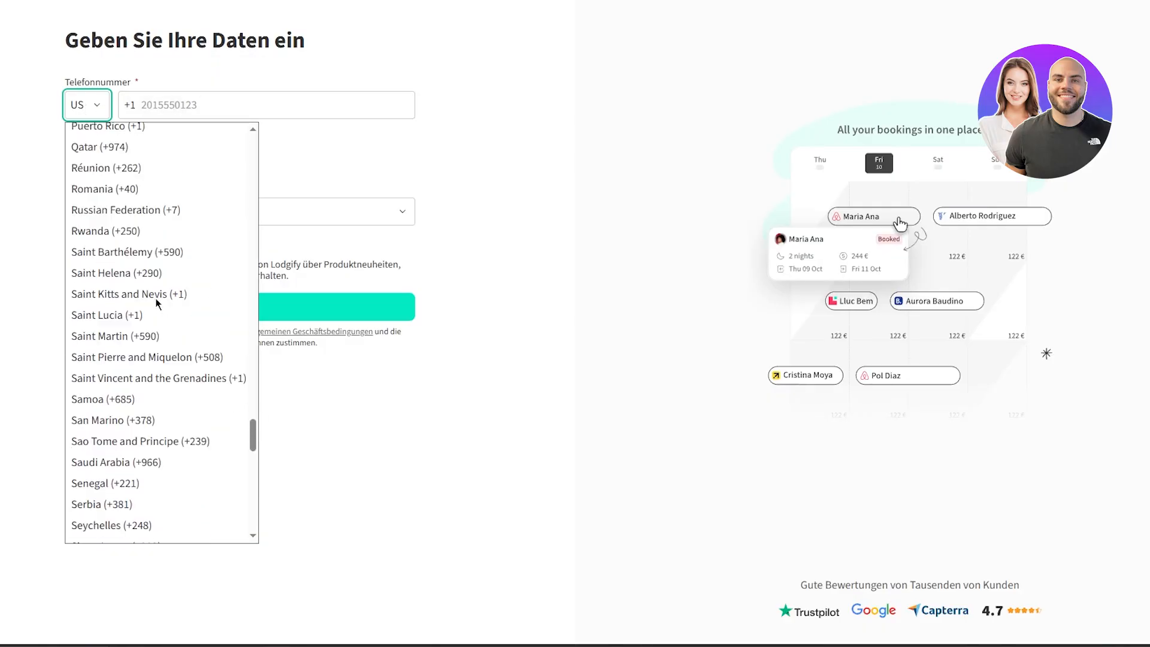
pyautogui.scroll(-1, 137, 297)
pyautogui.click(117, 266)
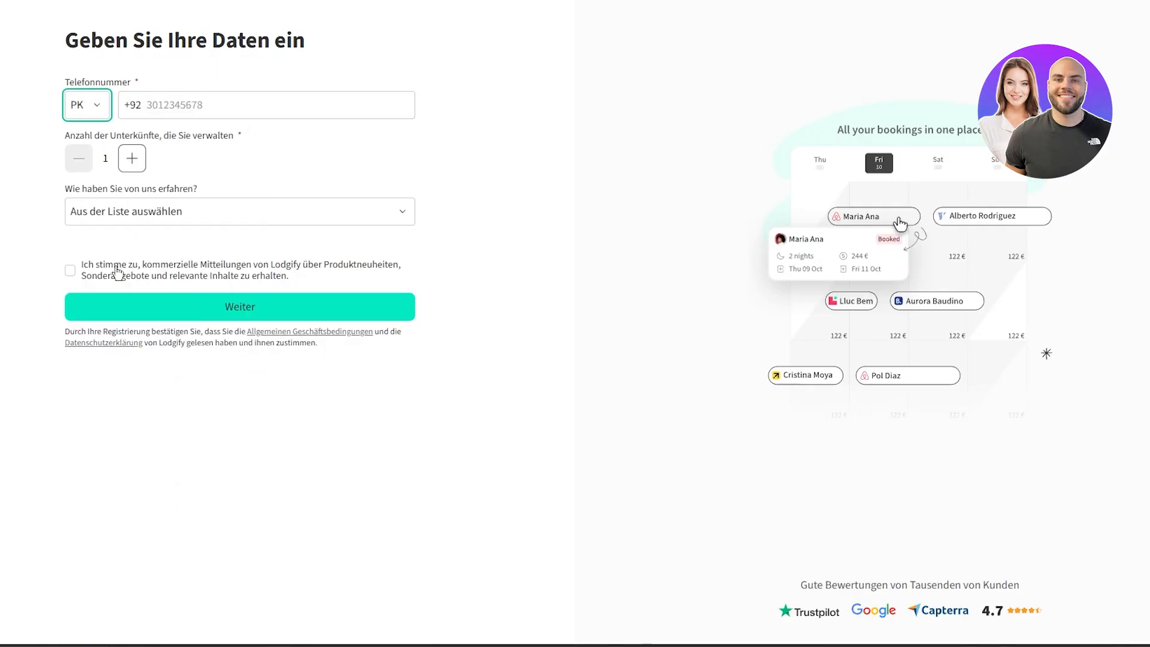
pyautogui.click(181, 107)
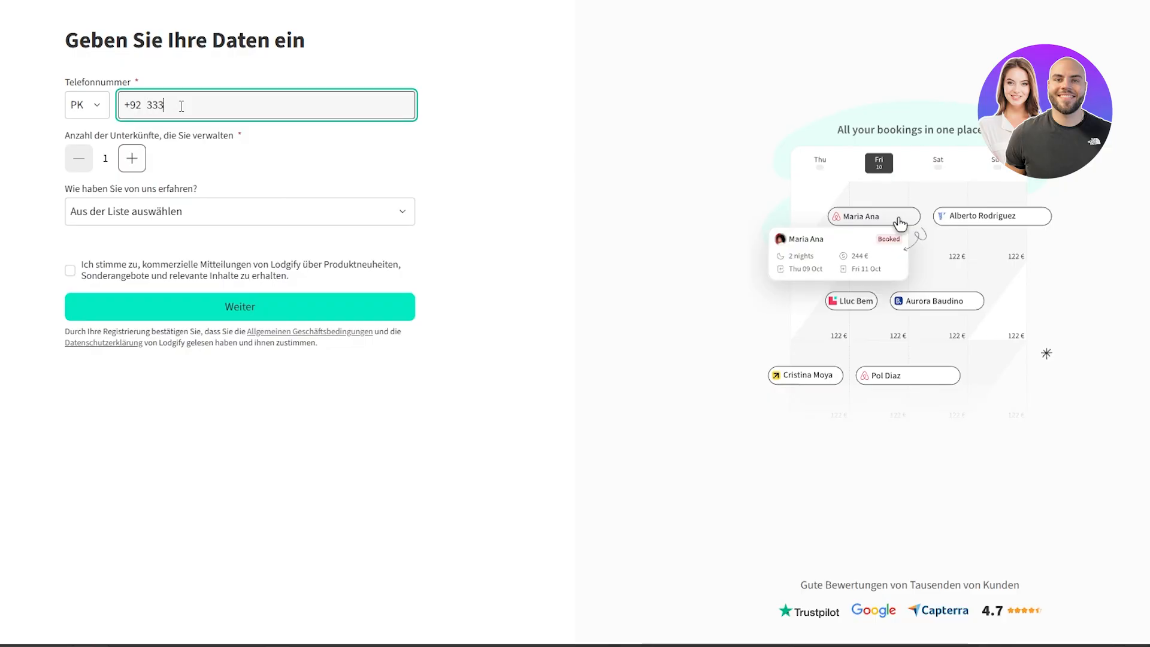
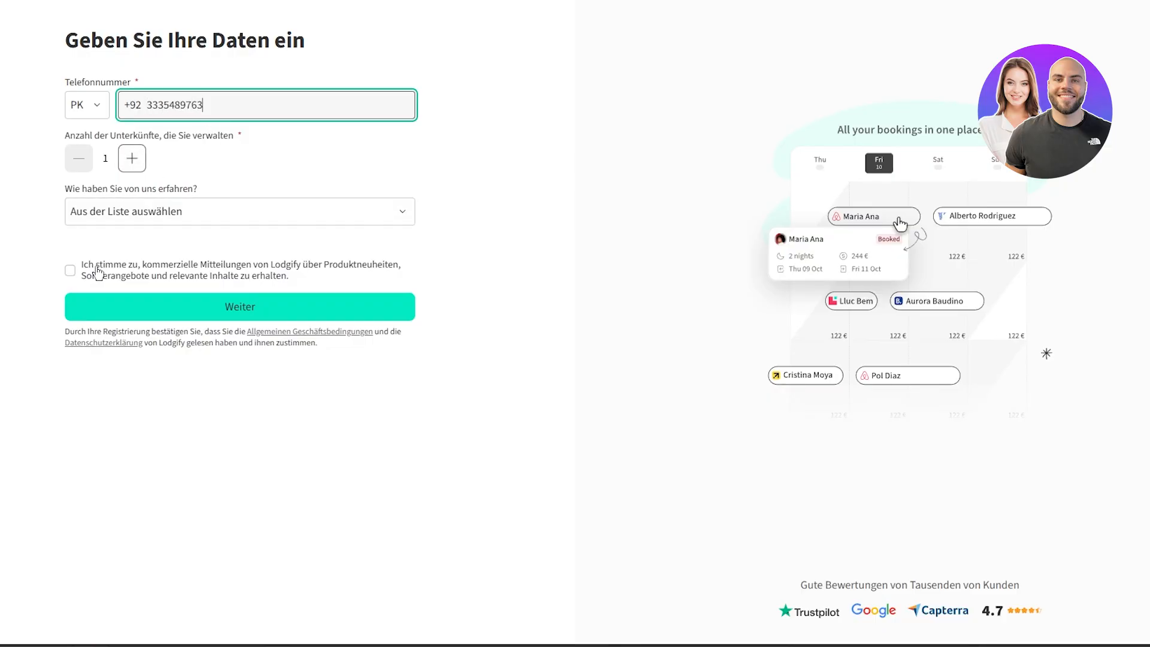
pyautogui.click(70, 270)
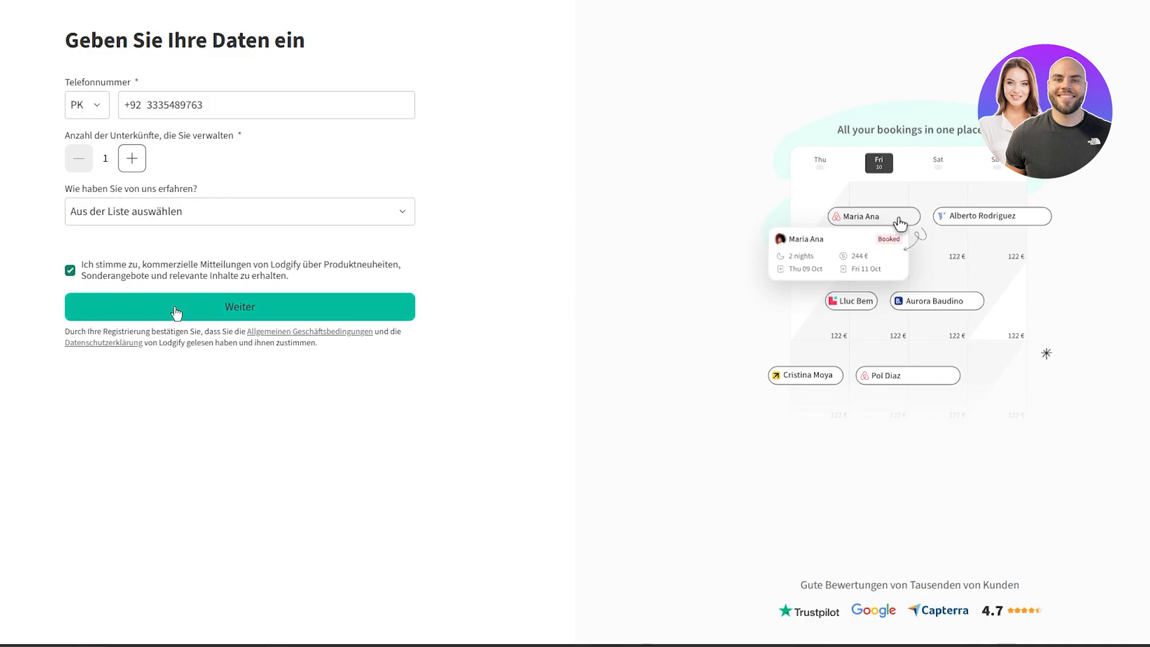
pyautogui.click(174, 311)
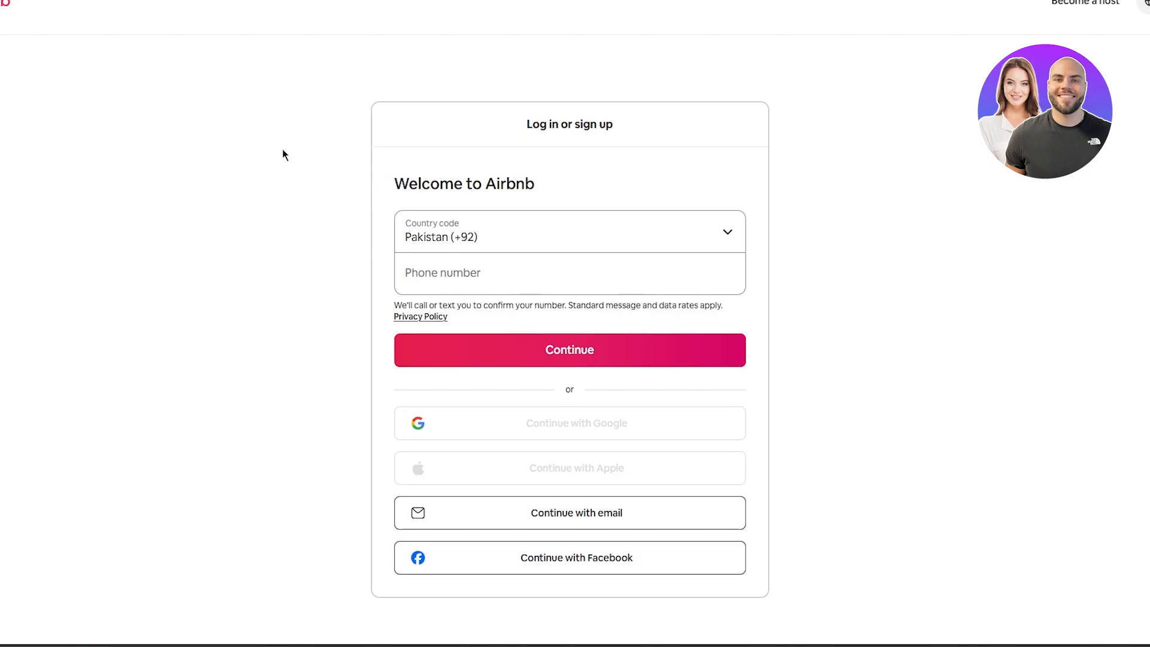
# Step: Log in to Airbnb with the saved phone number and enter the SMS verification code
pyautogui.scroll(-1, 531, 178)
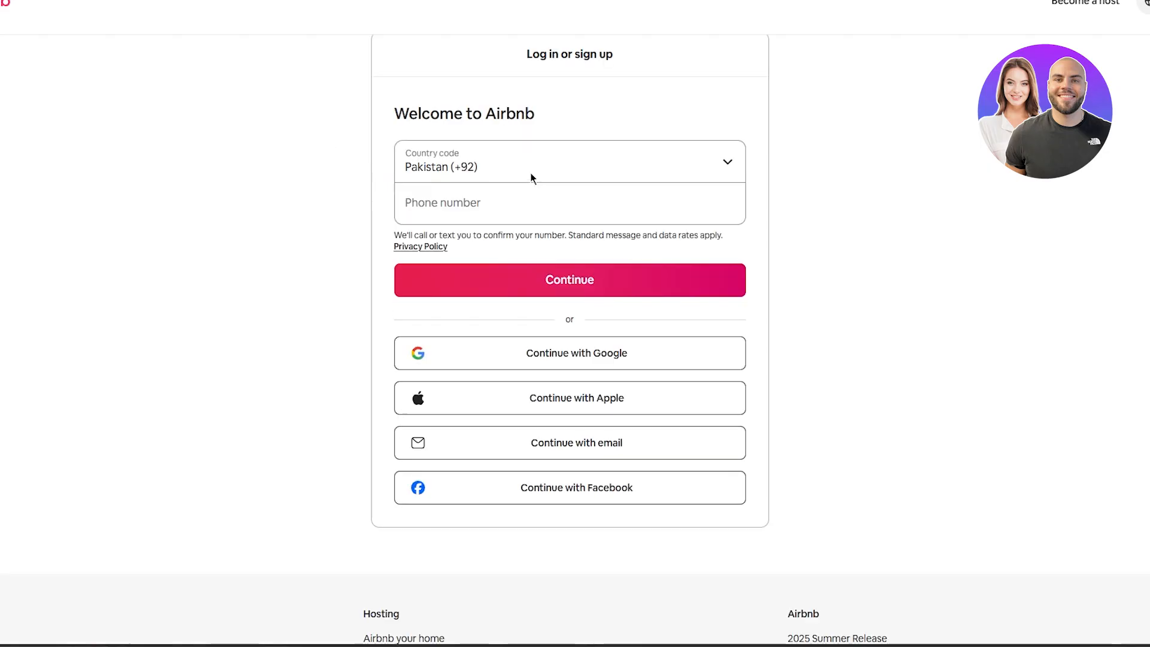
pyautogui.click(508, 207)
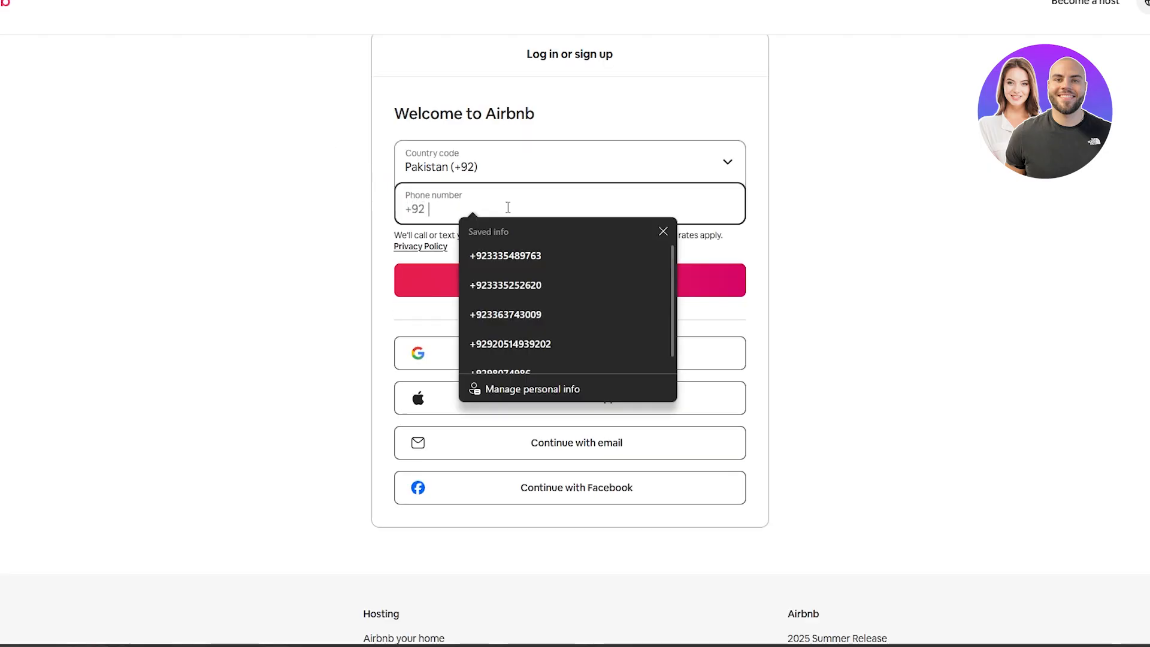
pyautogui.click(521, 255)
pyautogui.click(561, 275)
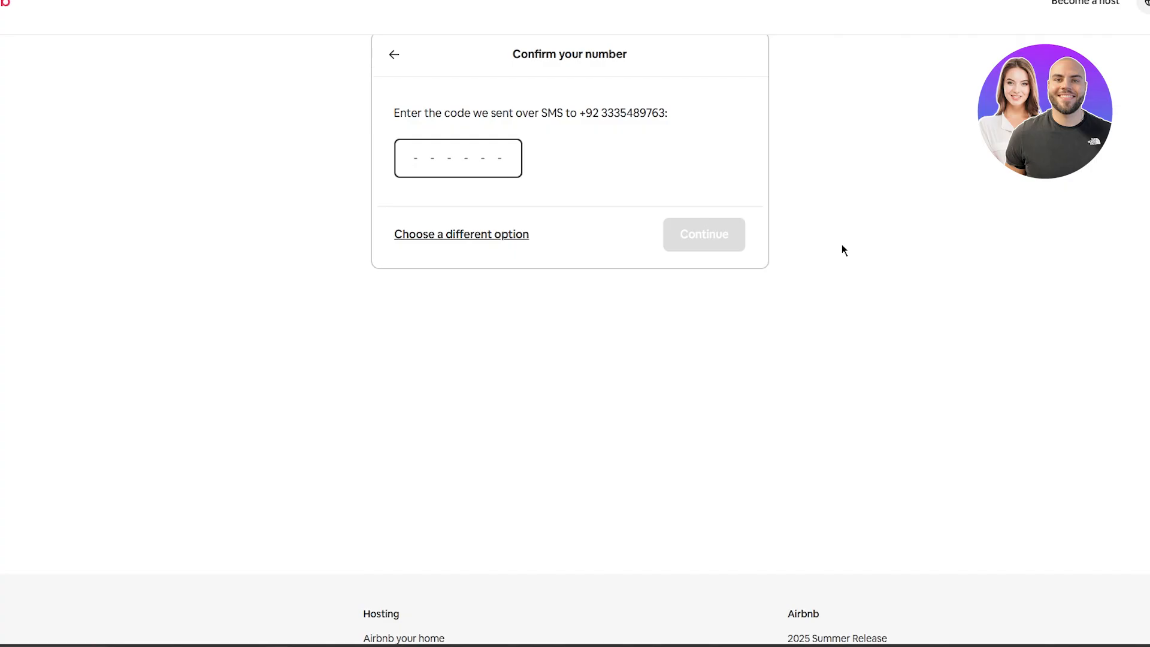
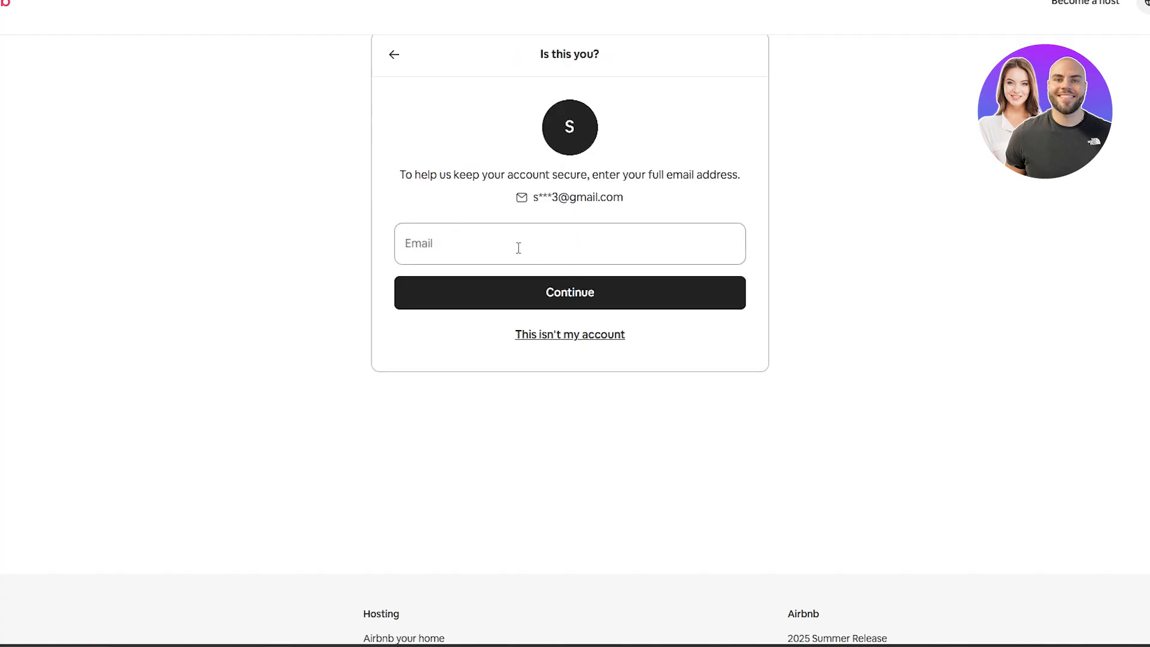
# Step: Enter the account's full e-mail address and submit it for verification
pyautogui.click(551, 247)
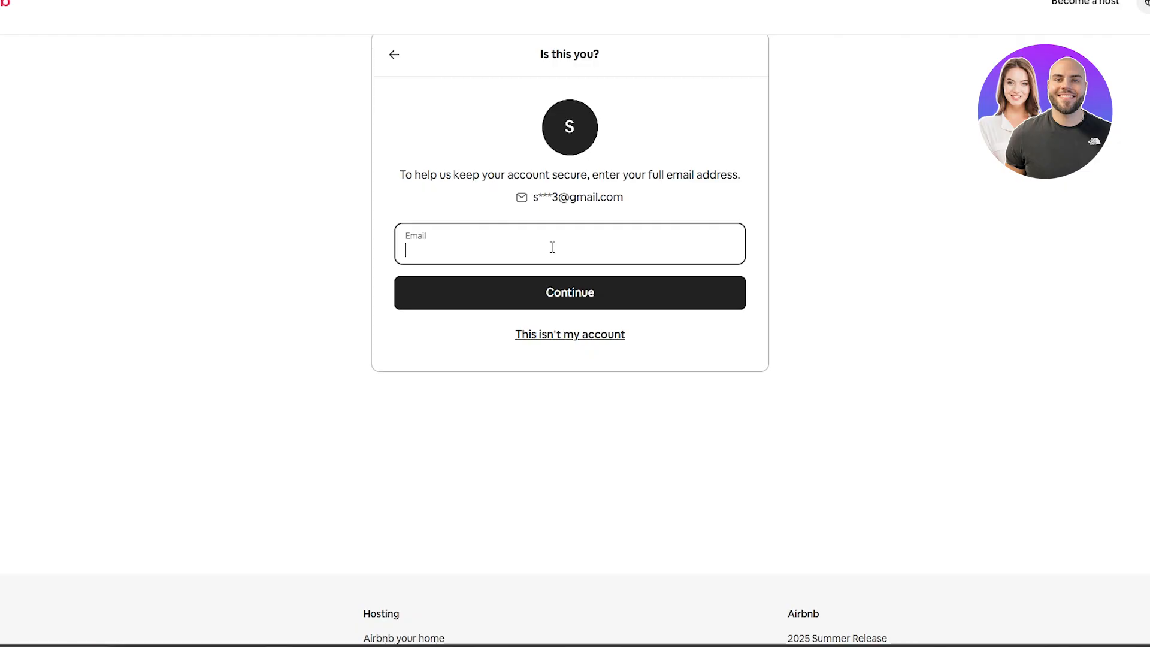
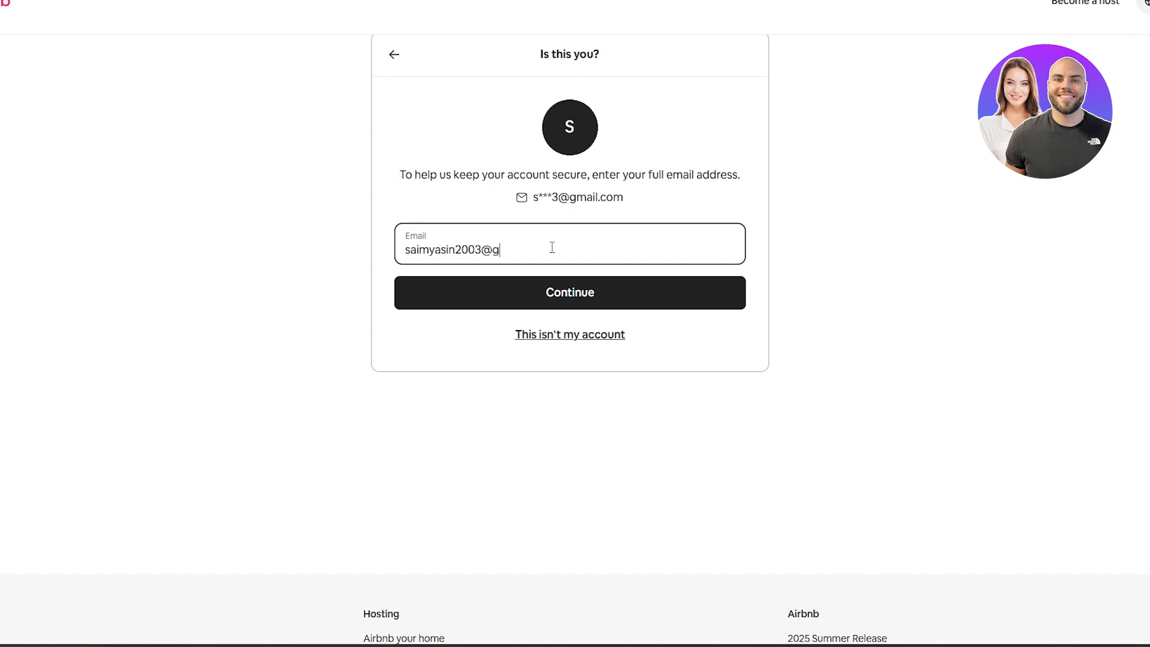
pyautogui.click(580, 300)
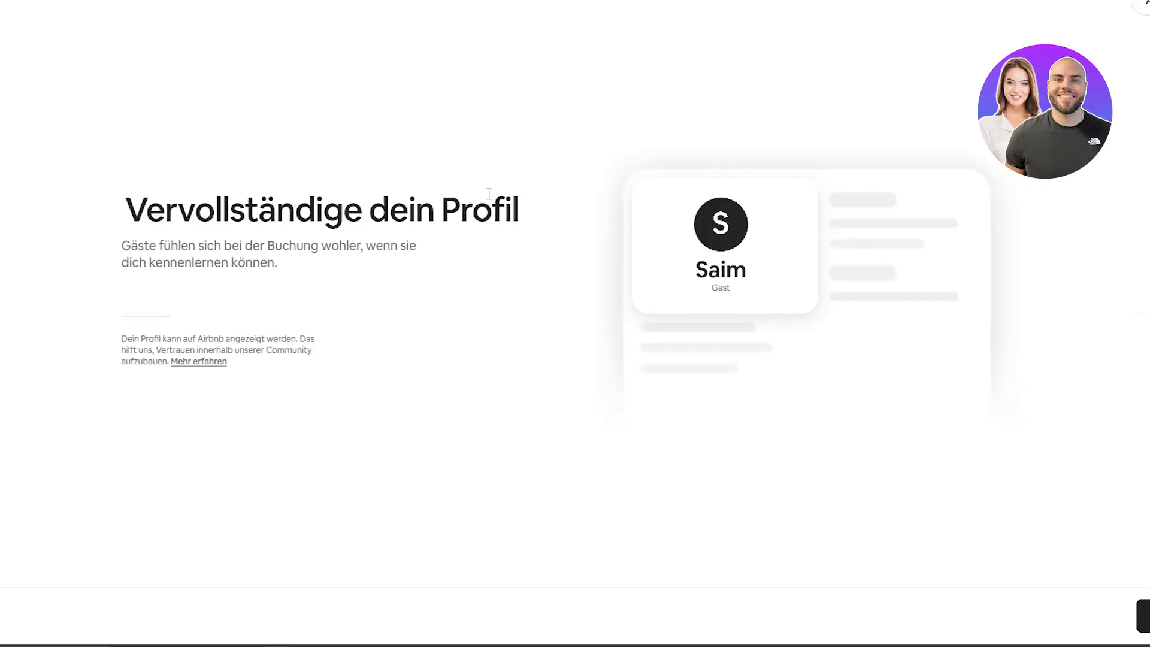
pyautogui.click(1143, 617)
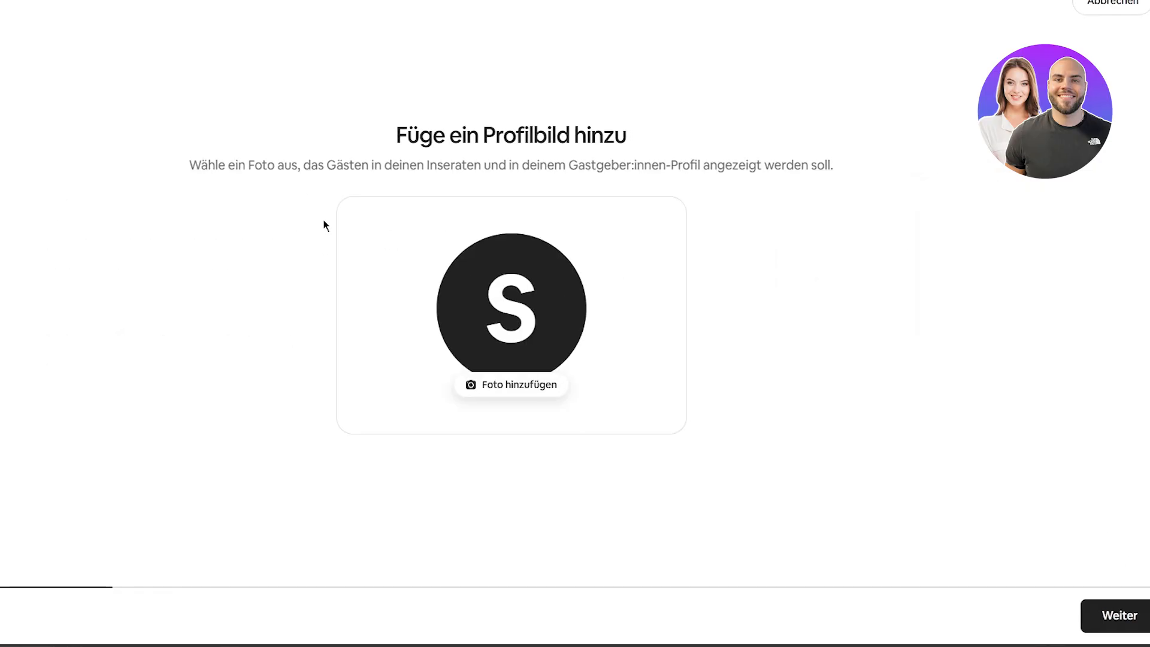
pyautogui.click(1115, 620)
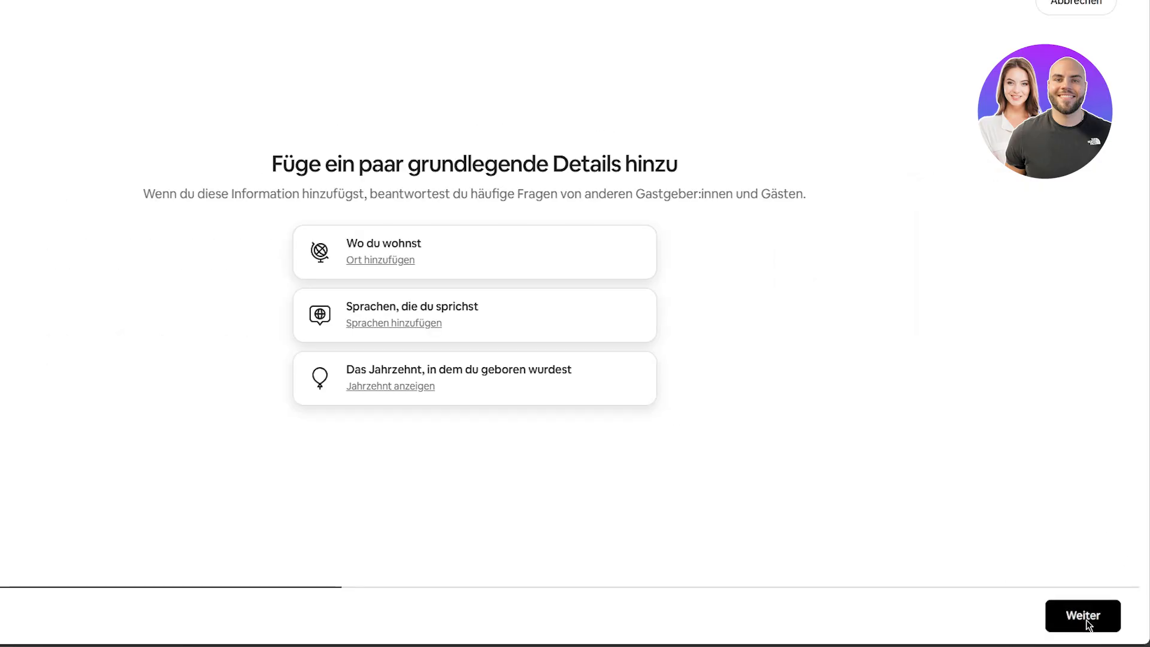
pyautogui.click(1087, 623)
pyautogui.click(1086, 620)
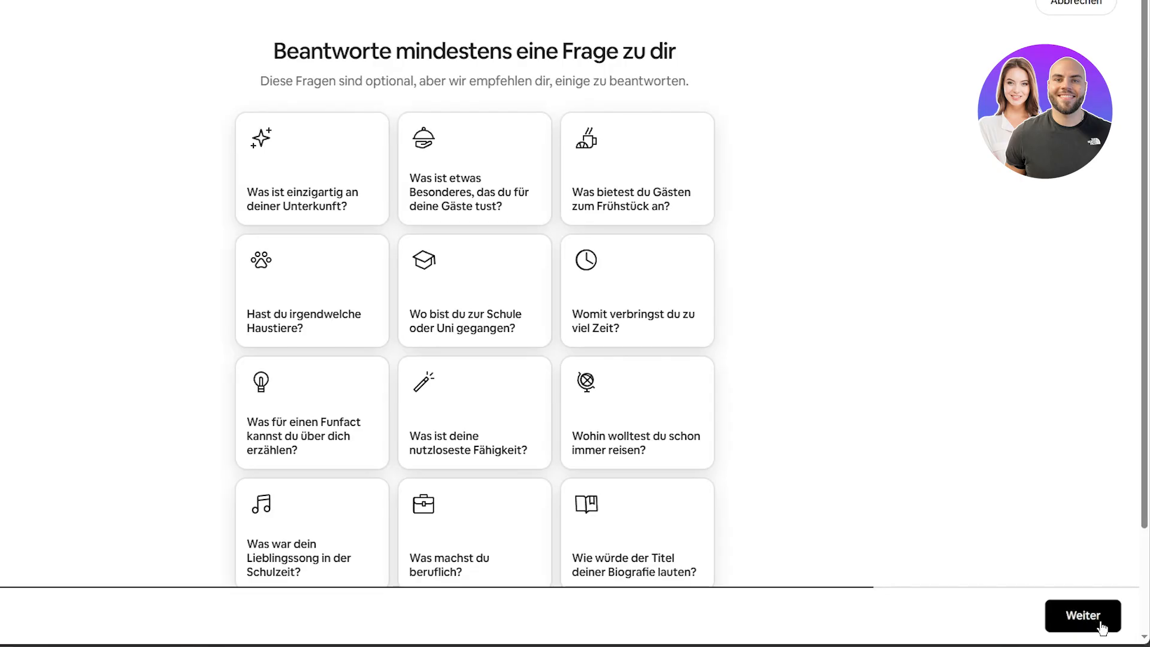
pyautogui.click(1101, 622)
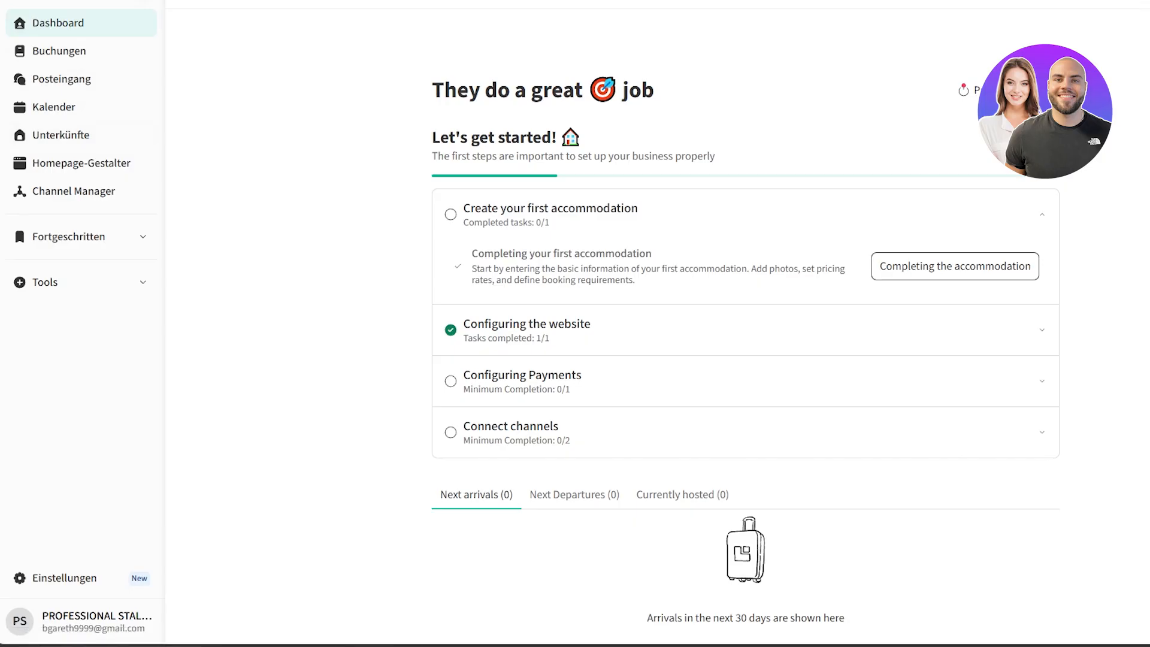
pyautogui.click(1009, 1)
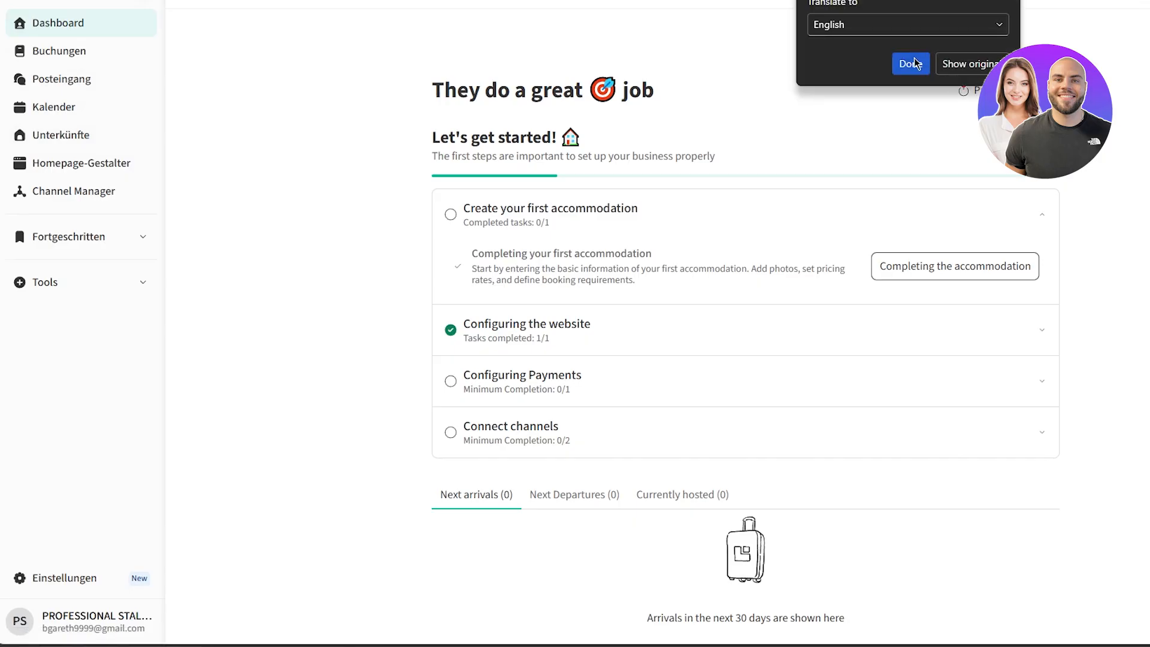
pyautogui.click(909, 64)
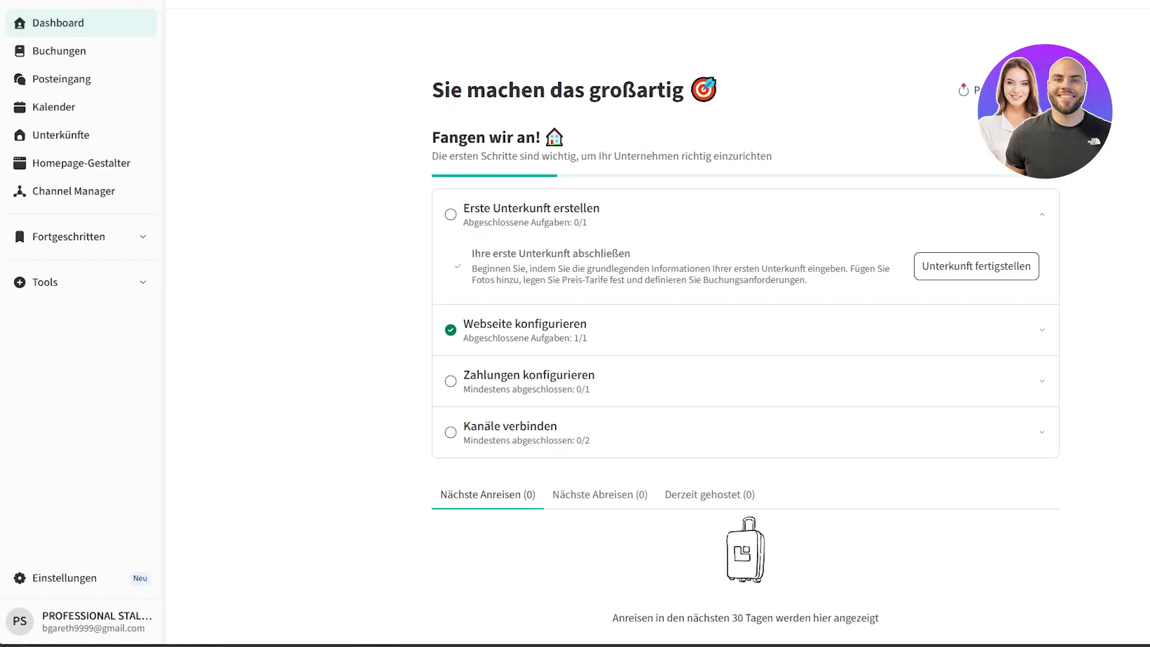
pyautogui.click(1145, 1)
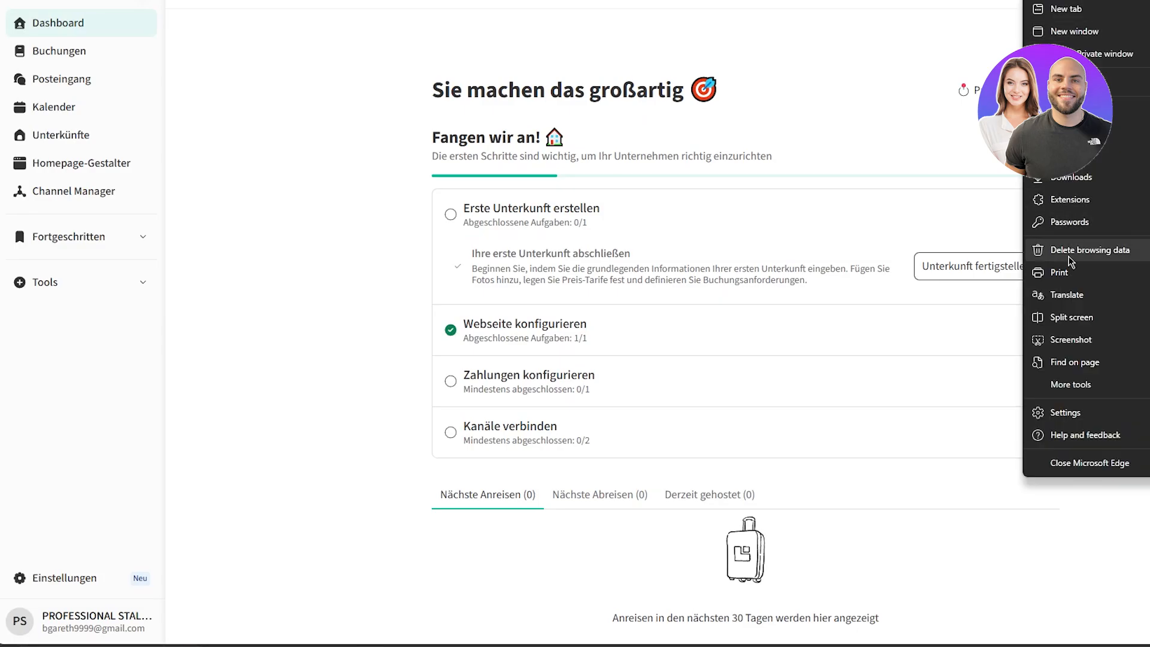
pyautogui.click(1068, 294)
pyautogui.click(946, 79)
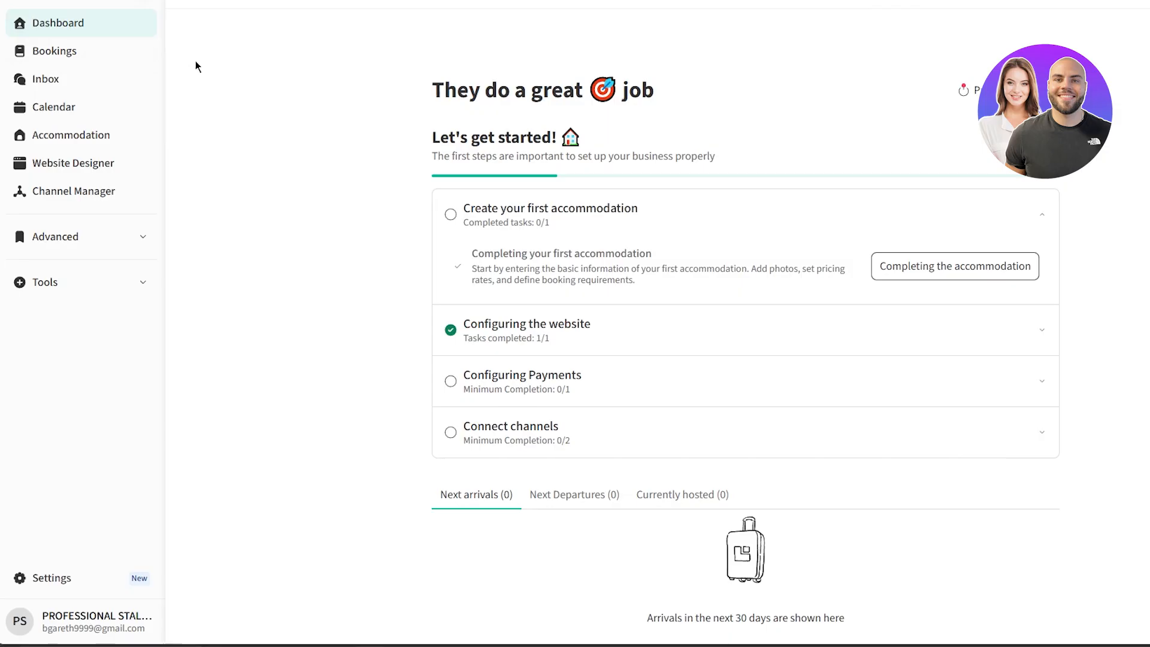
pyautogui.scroll(-2, 450, 180)
pyautogui.scroll(2, 430, 197)
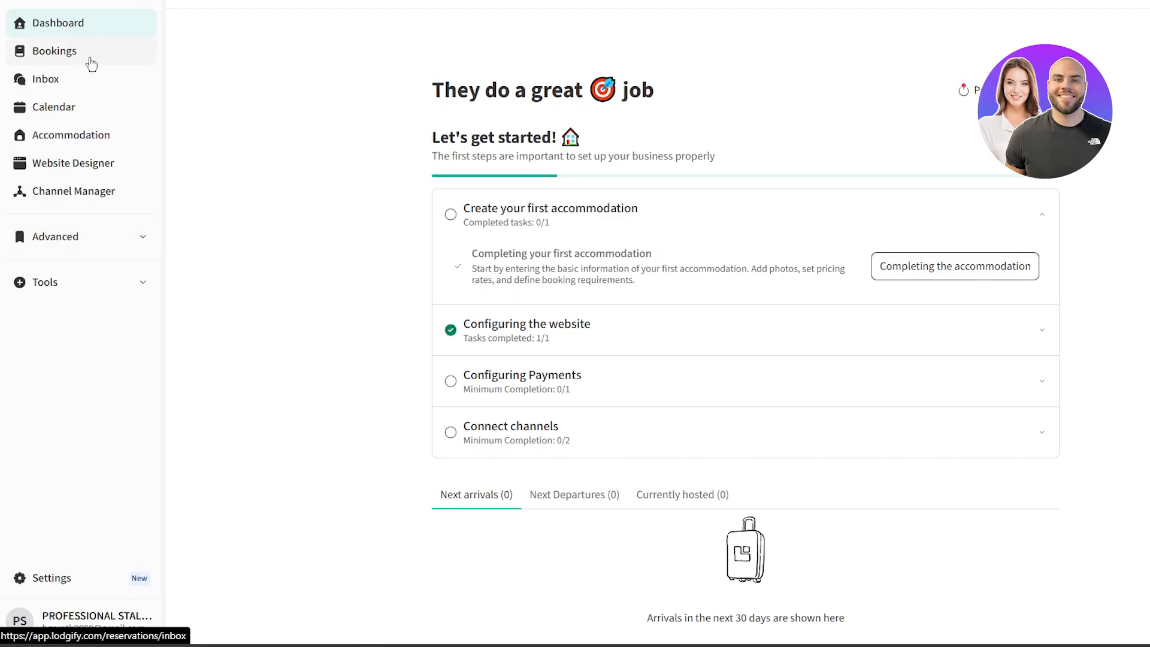
# Step: Open the accommodations list and translate it to English
pyautogui.click(70, 137)
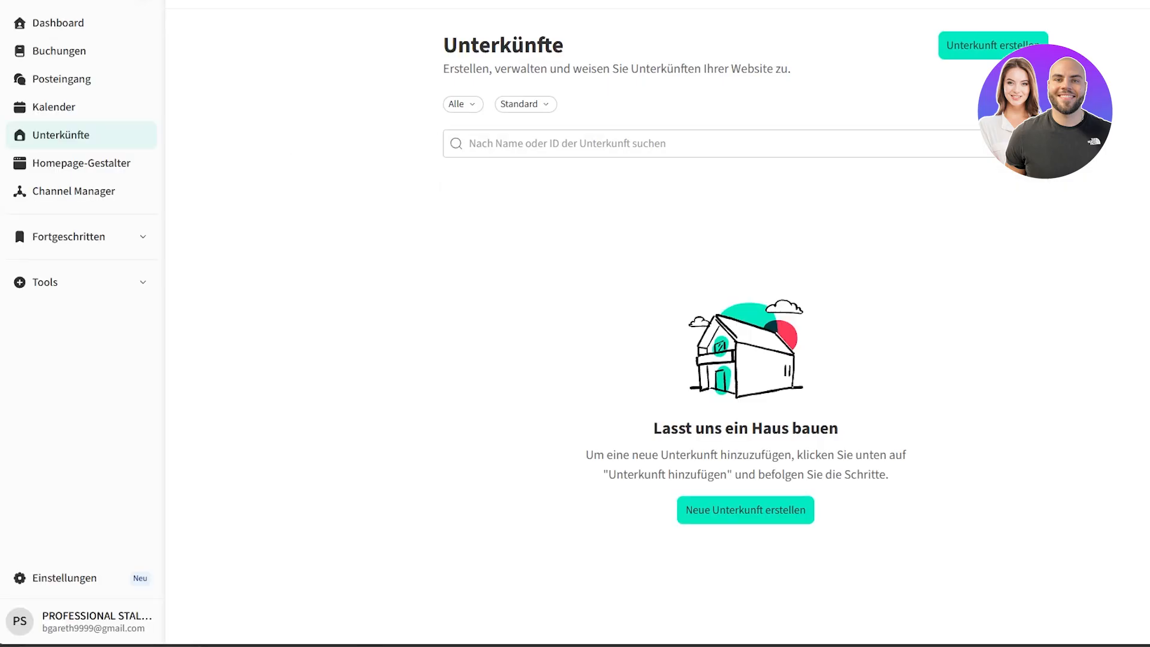
pyautogui.click(1140, 1)
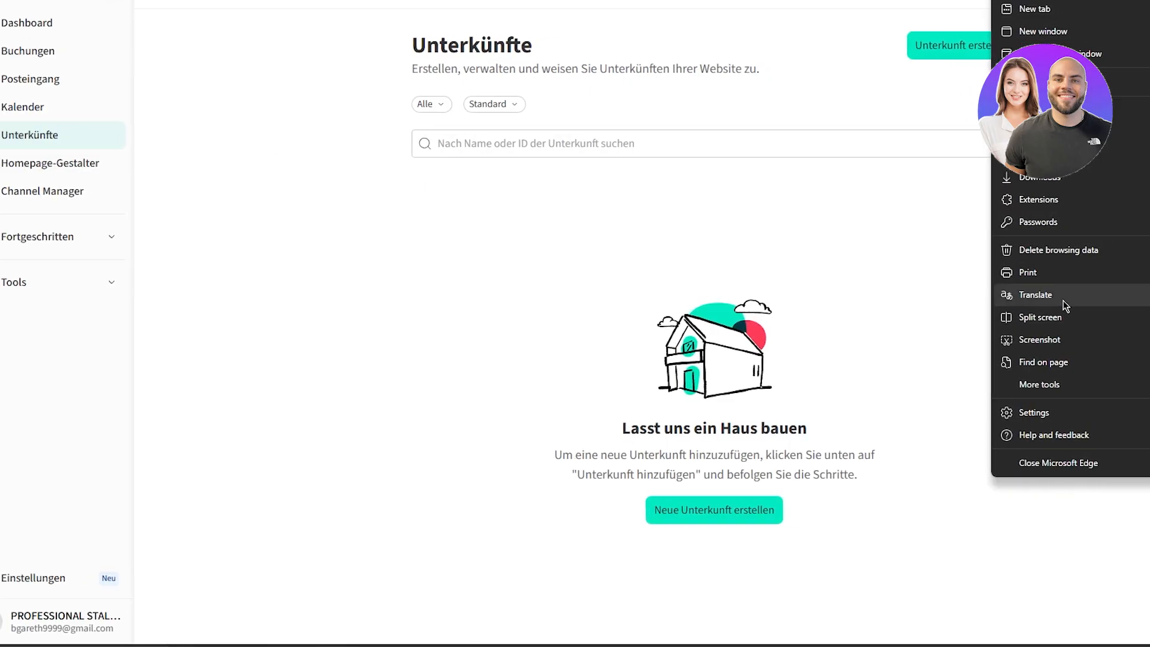
pyautogui.click(1093, 299)
pyautogui.click(885, 79)
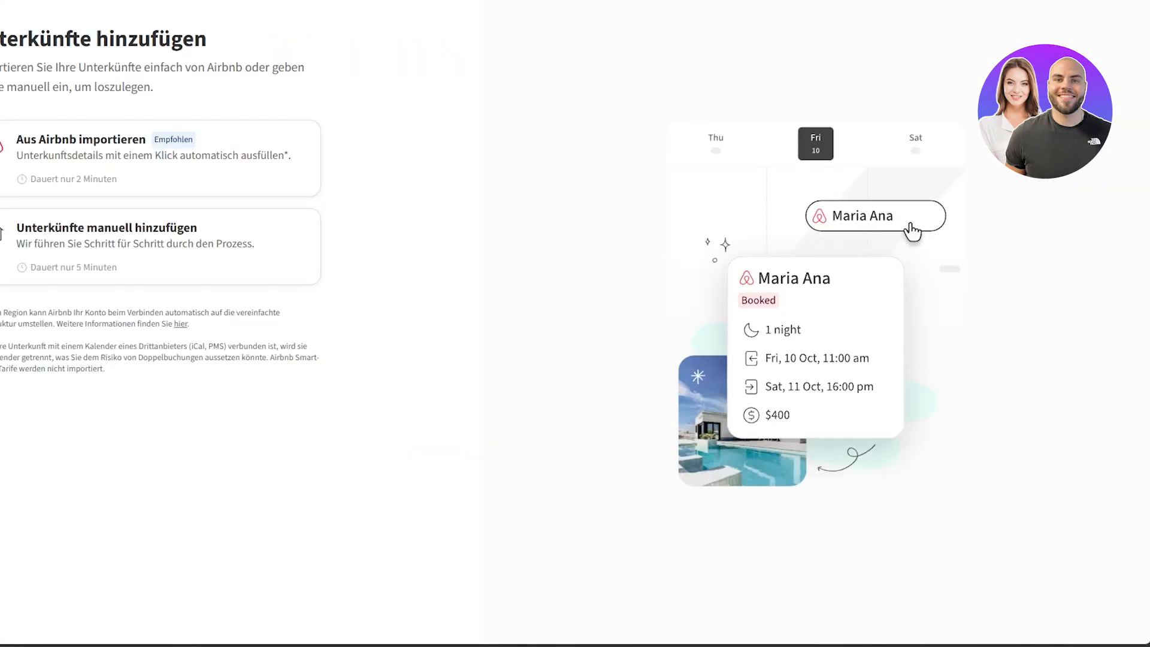
# Step: Translate the add-accommodations page to English as well
pyautogui.click(1087, 1)
pyautogui.click(907, 300)
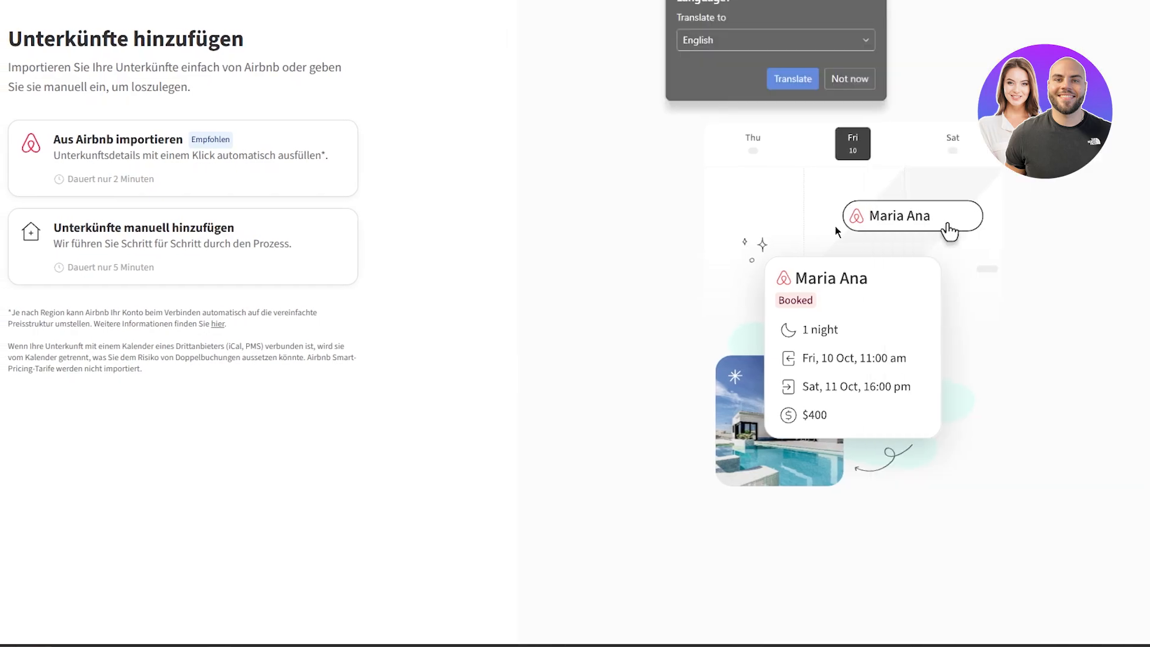
pyautogui.click(793, 78)
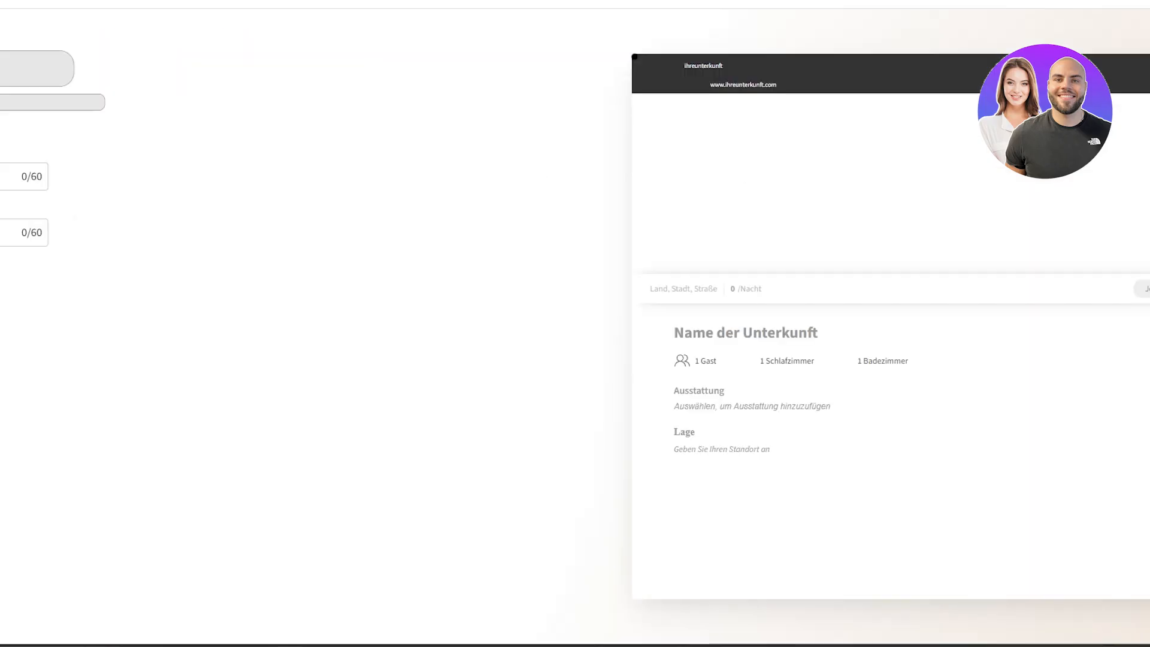
pyautogui.hotkey('alt', 'f')
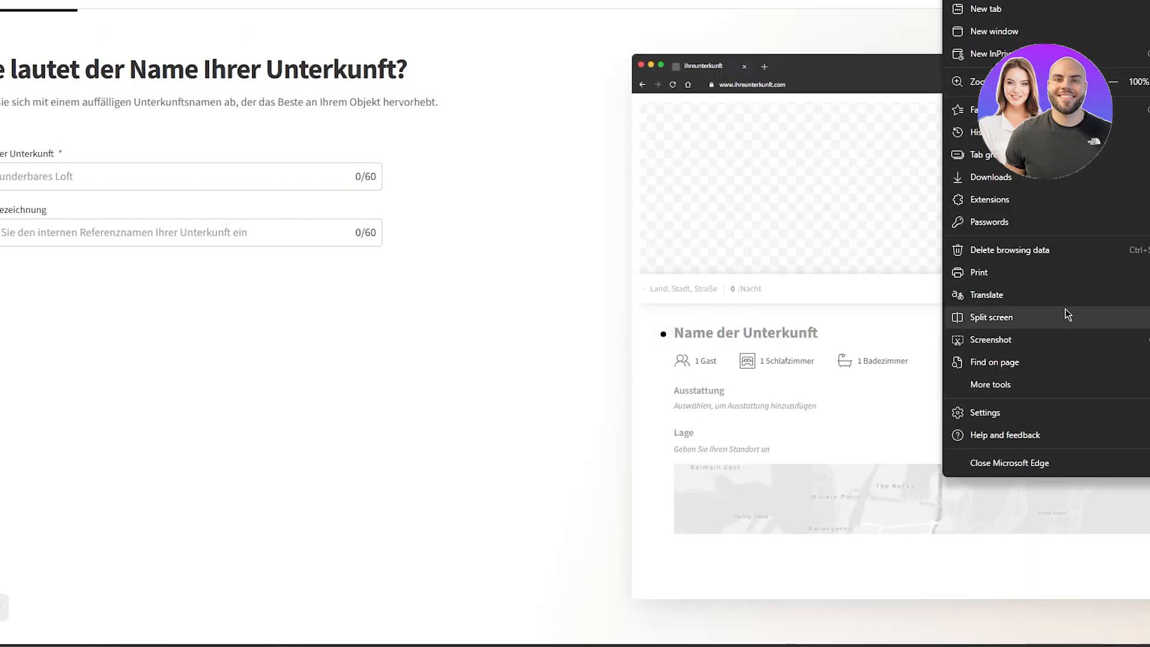
# Step: Translate the name step and name the accommodation 'Family Winter Lodge'
pyautogui.click(1018, 296)
pyautogui.click(883, 78)
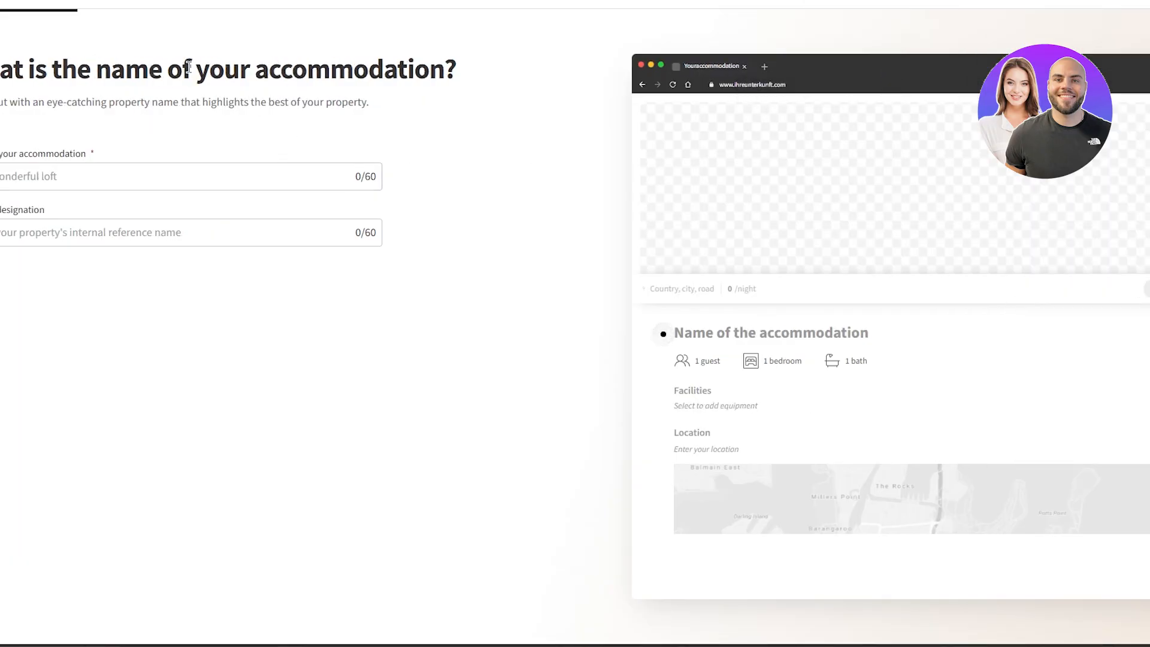
pyautogui.click(113, 175)
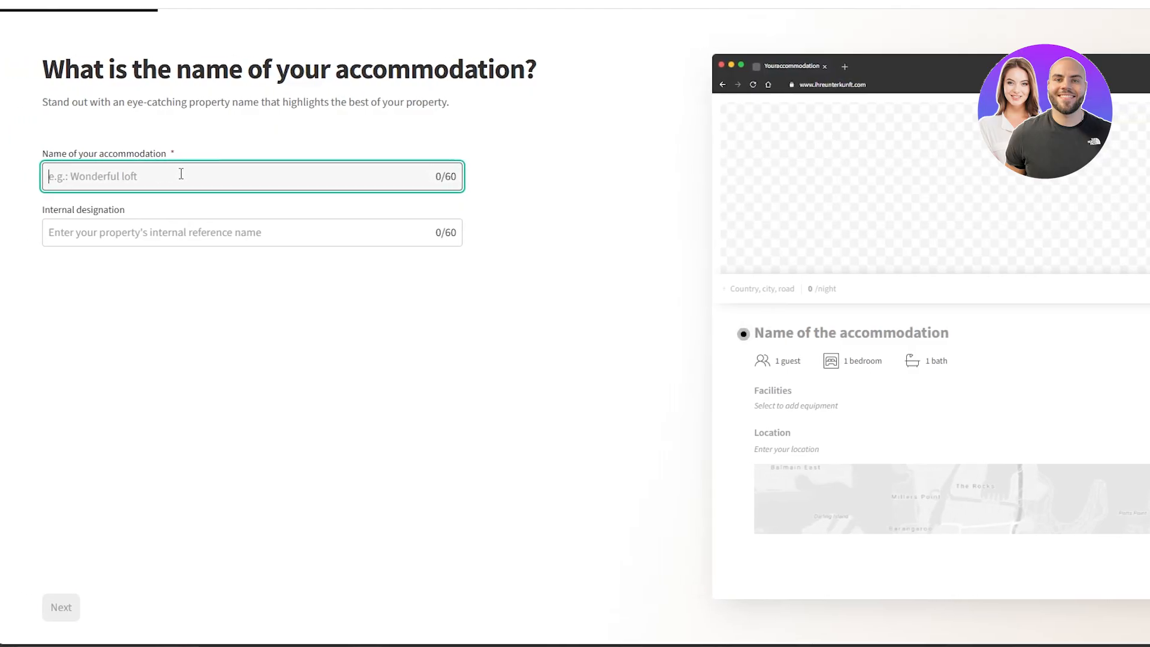
pyautogui.write('Family Winter ')
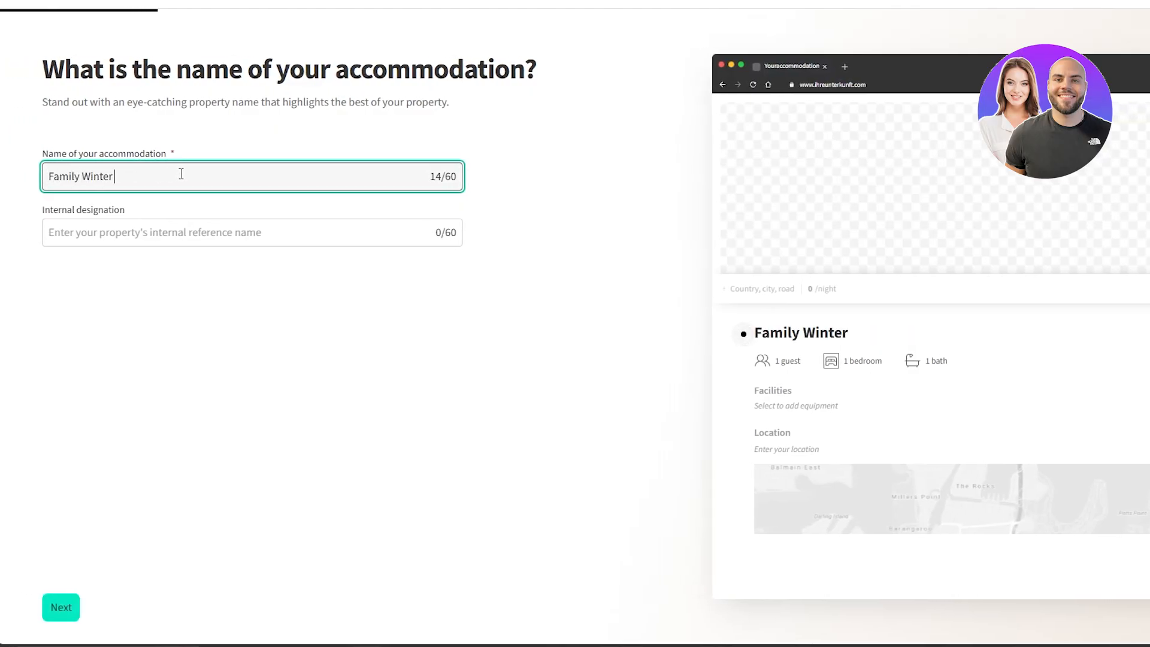
pyautogui.write('Lodge')
pyautogui.click(172, 234)
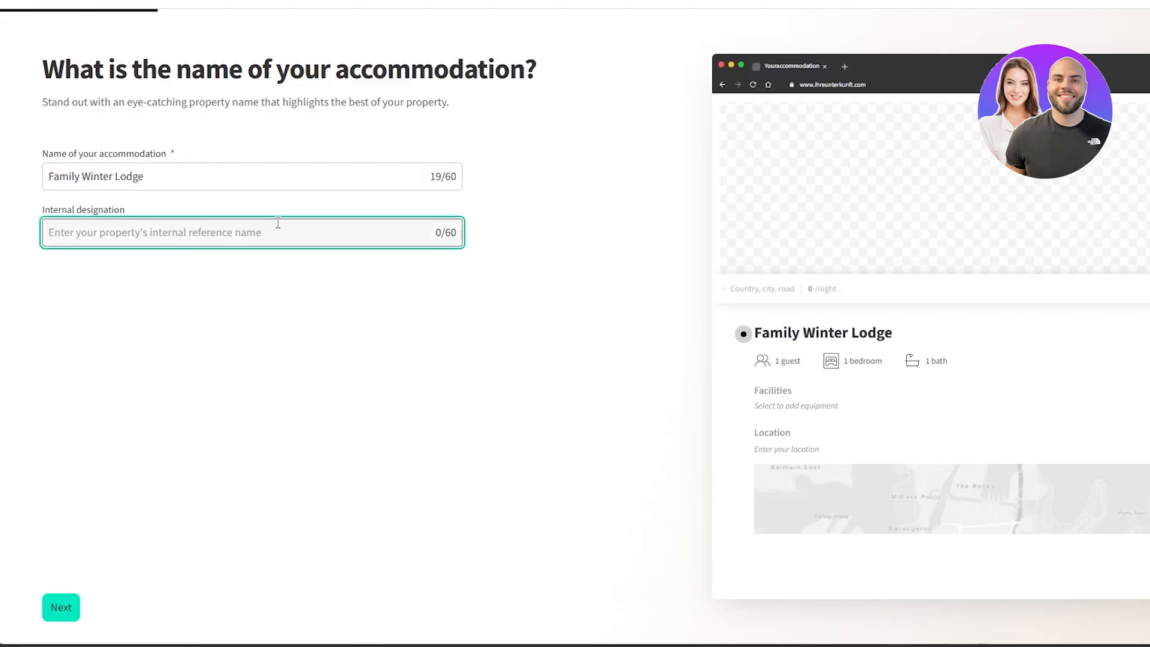
pyautogui.click(59, 607)
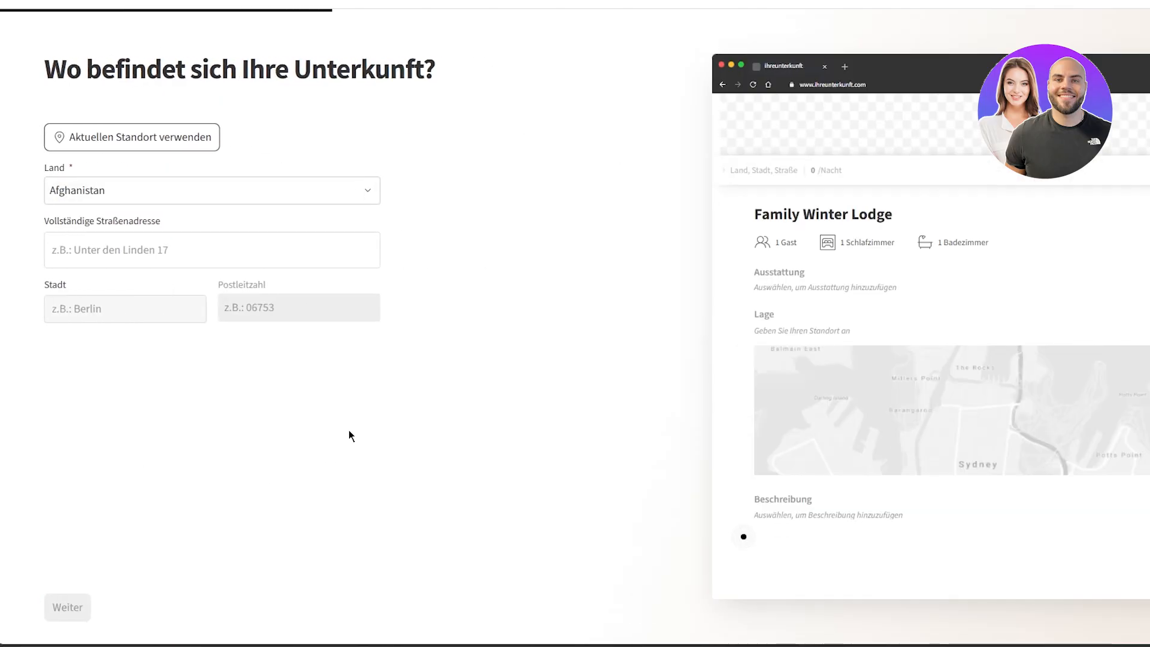
# Step: Set the property's country to Denmark
pyautogui.click(269, 191)
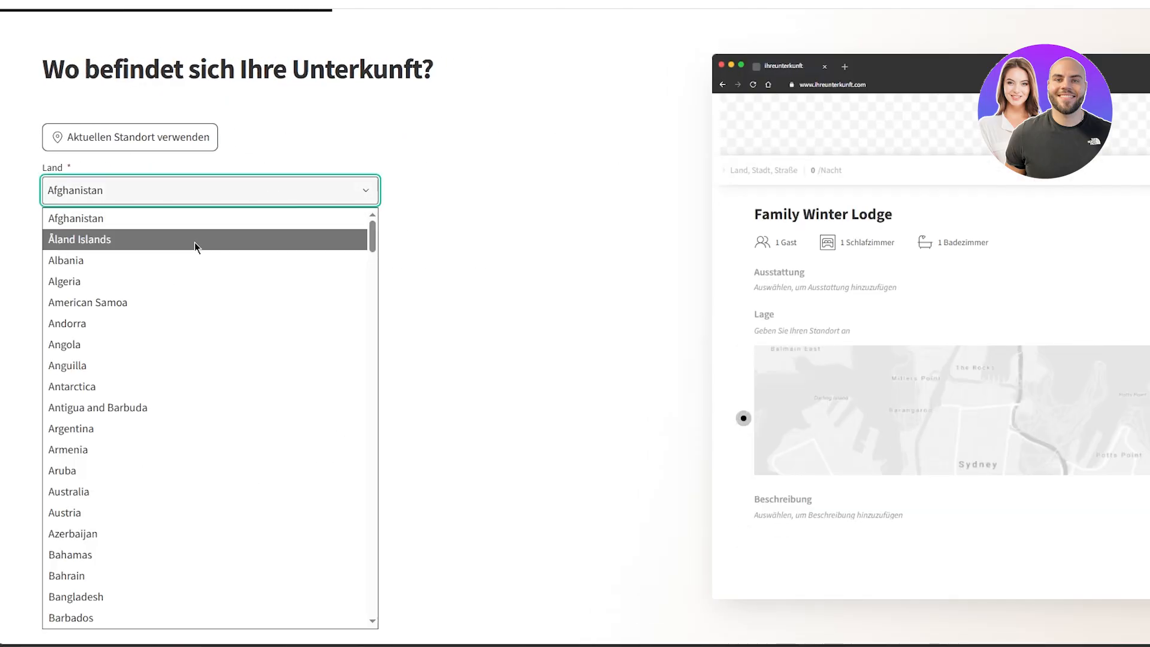
pyautogui.scroll(-15, 195, 242)
pyautogui.press('Escape')
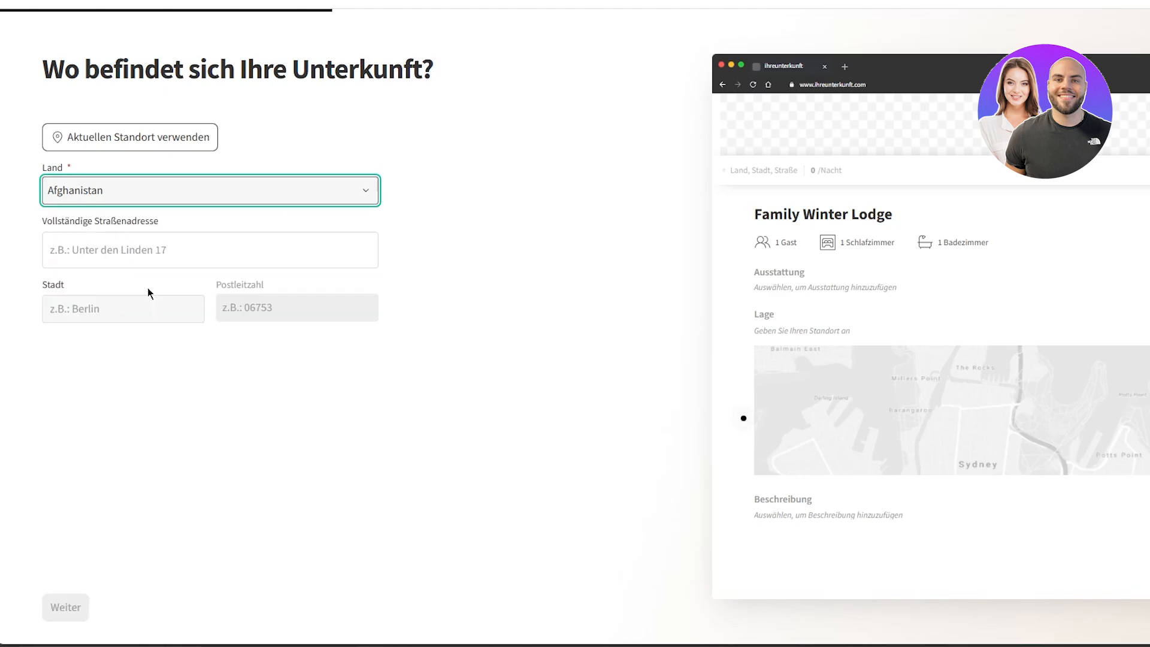
pyautogui.click(140, 249)
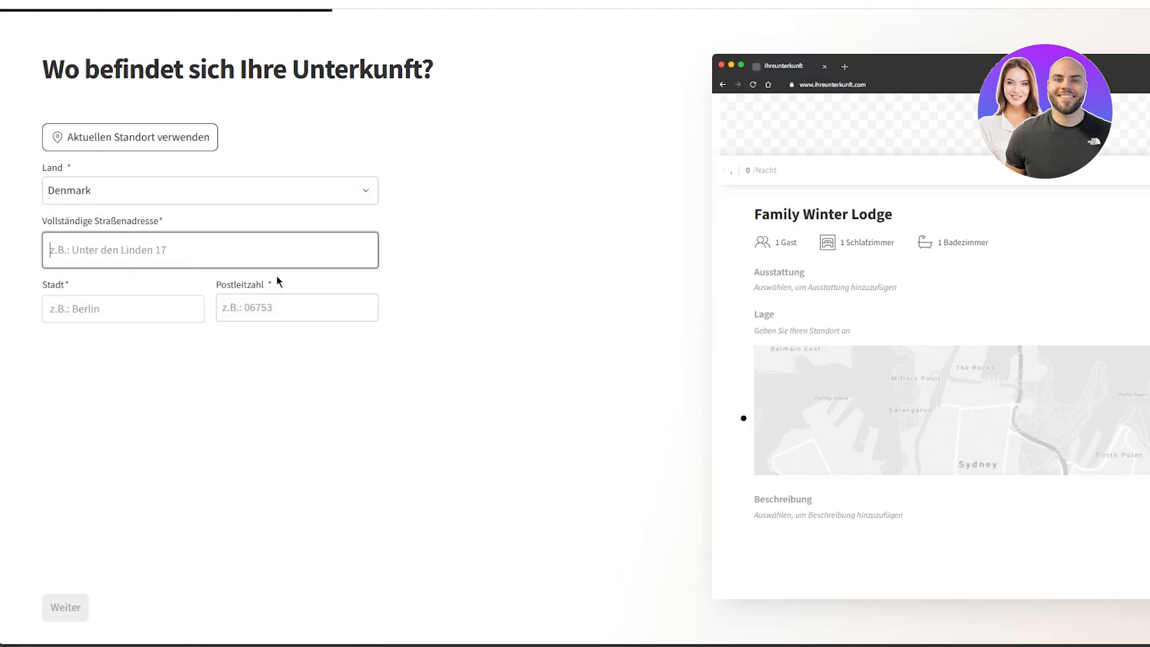
# Step: Enter the city and postal code 44000, dismiss the save-address prompt, and adjust the map pin
pyautogui.write('tyu 56')
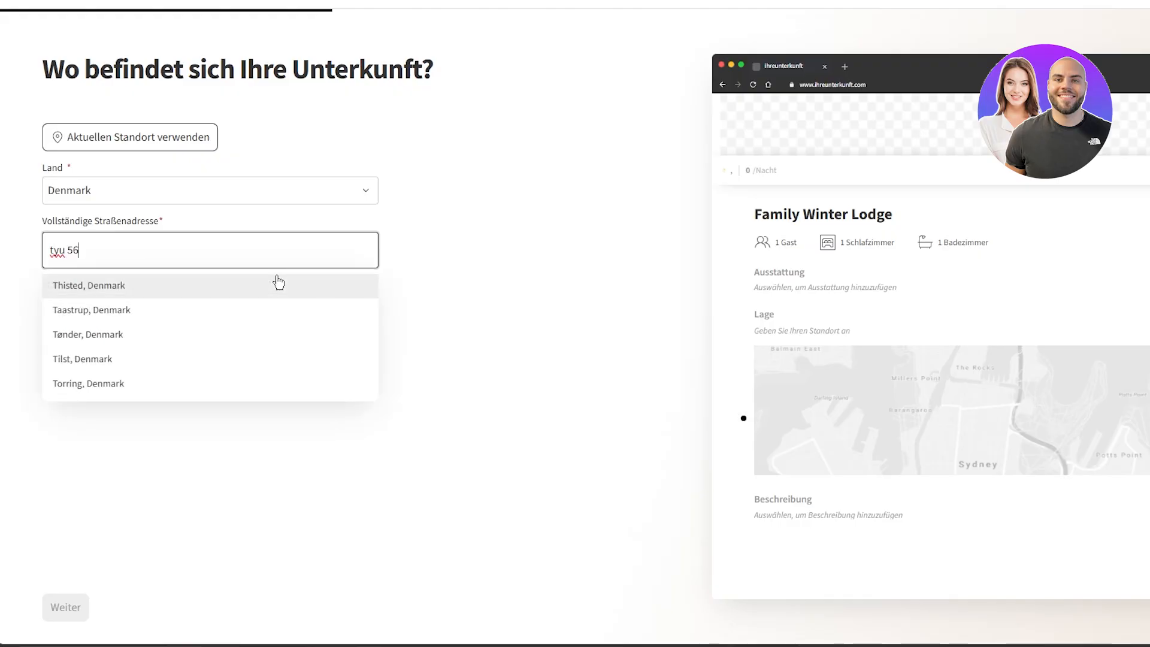
pyautogui.click(233, 307)
pyautogui.click(233, 306)
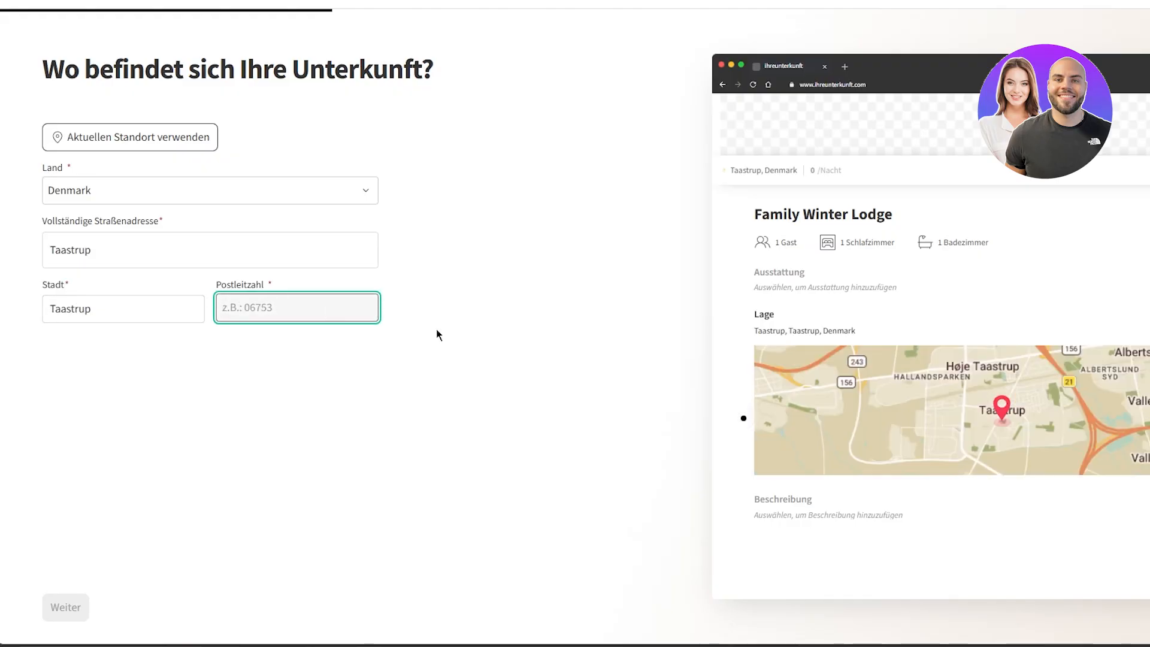
pyautogui.write('44000')
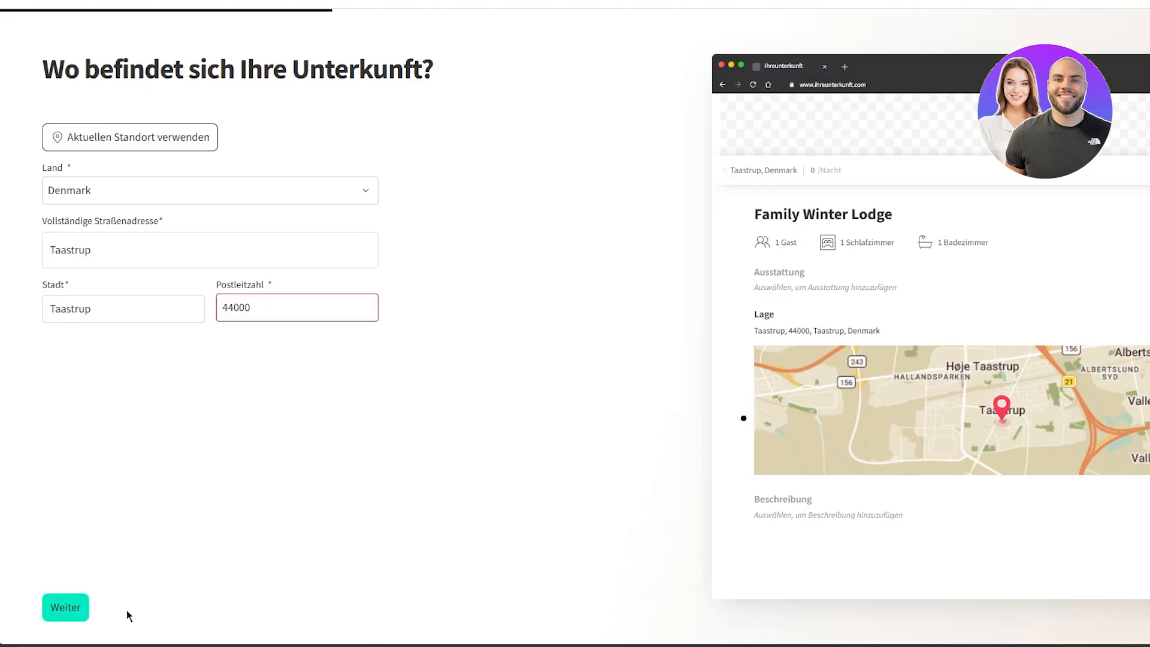
pyautogui.click(65, 606)
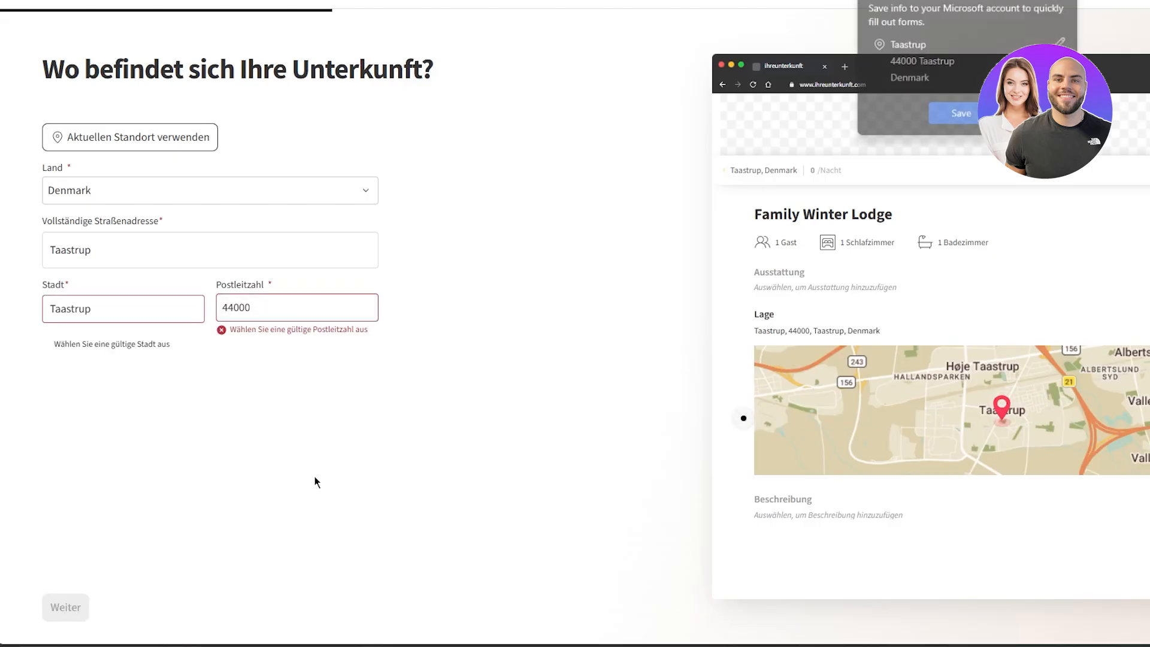
pyautogui.click(961, 115)
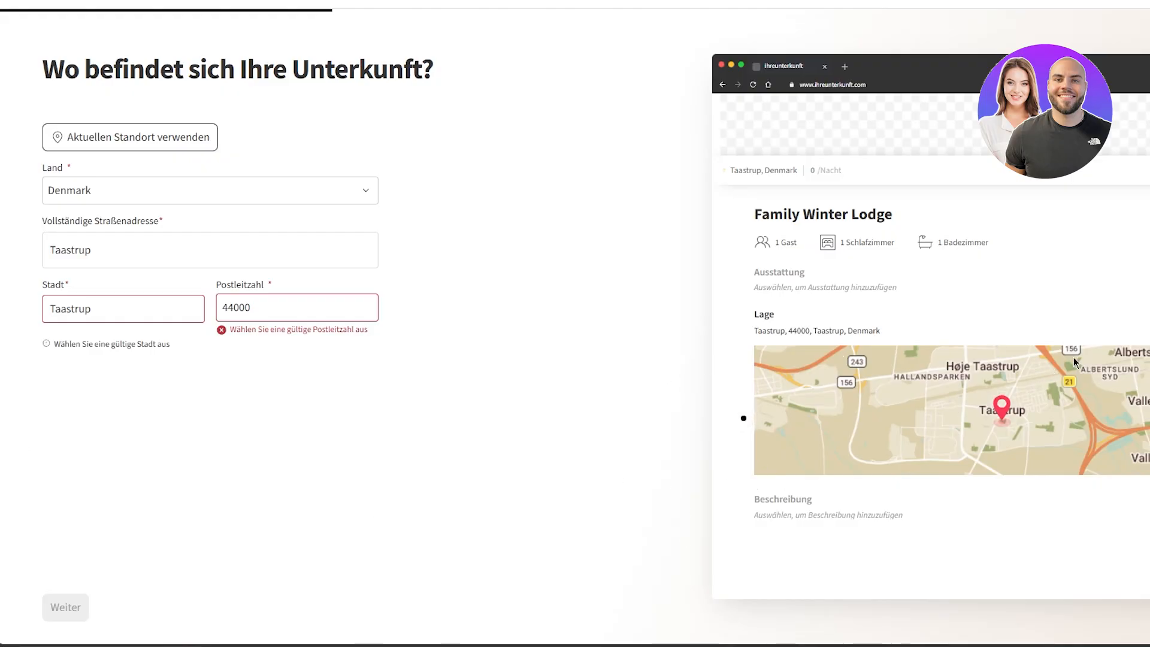
pyautogui.moveTo(1001, 407); pyautogui.dragTo(1039, 392)
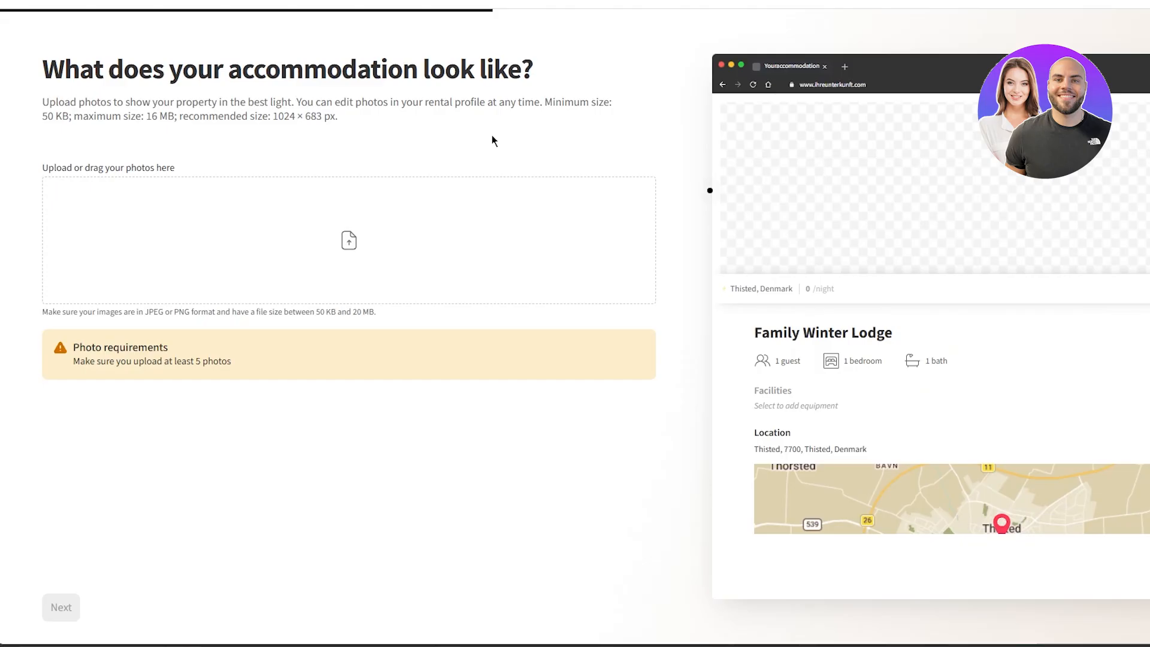
# Step: Upload the first two arrow images as accommodation photos
pyautogui.click(353, 256)
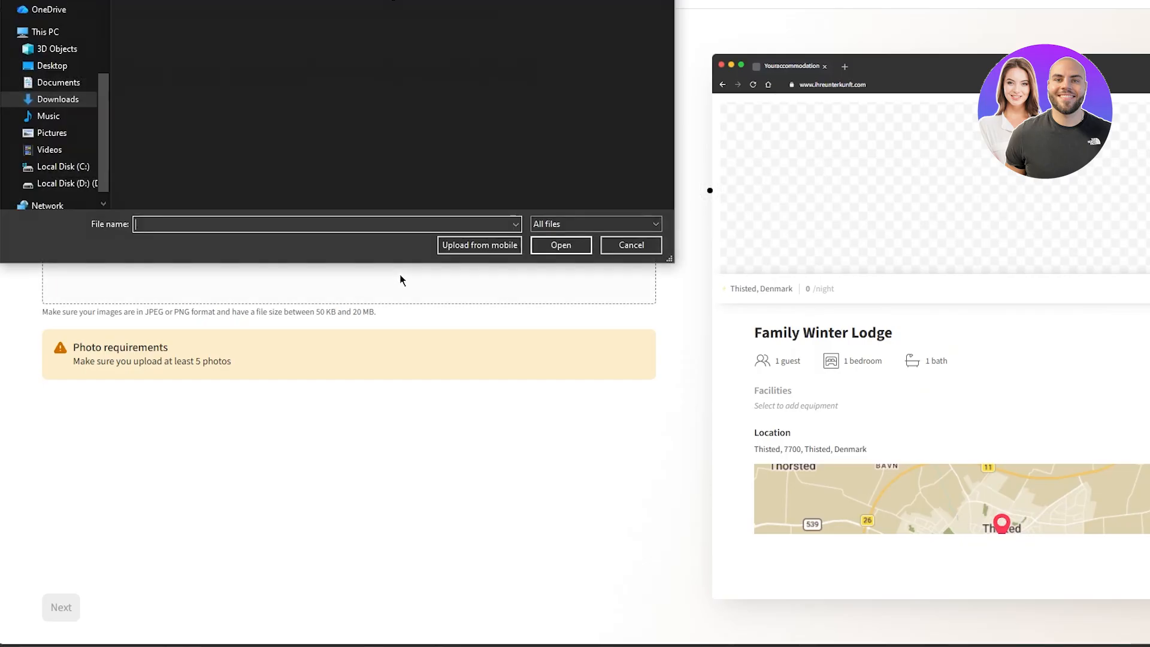
pyautogui.scroll(-5, 357, 94)
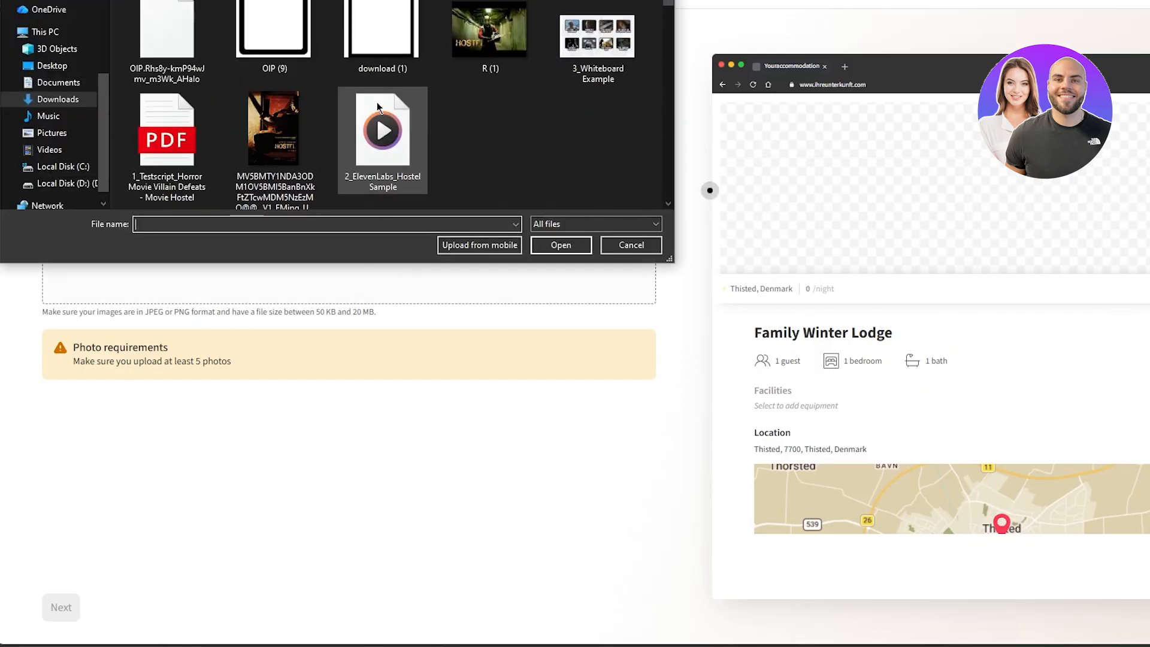
pyautogui.scroll(1, 388, 106)
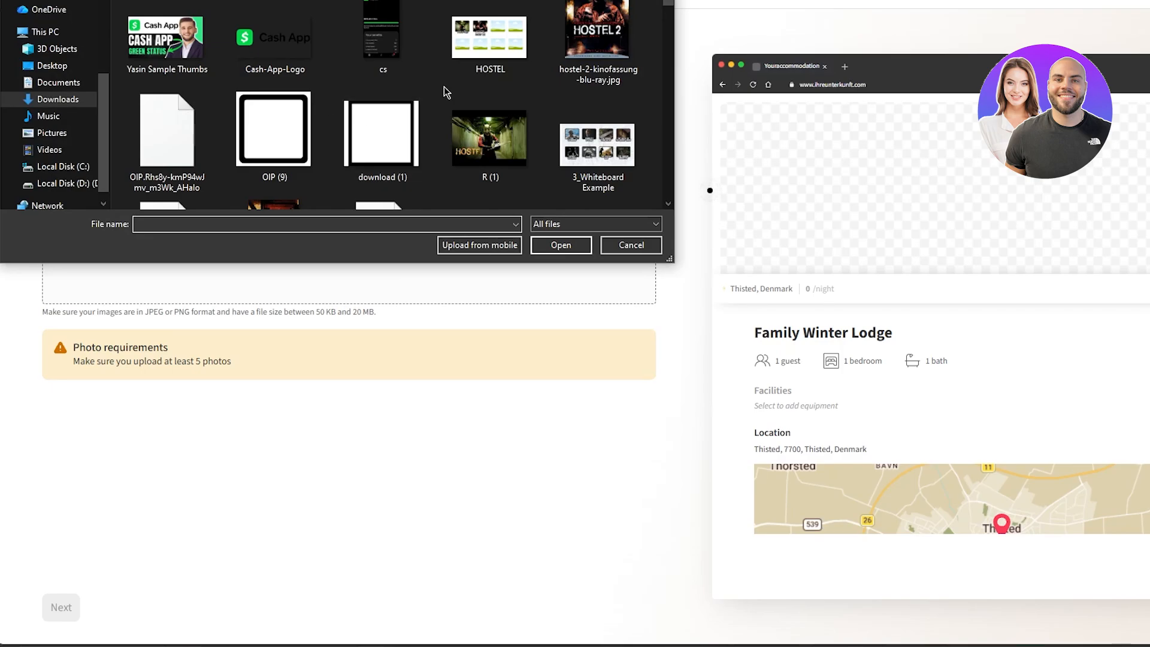
pyautogui.scroll(-10, 506, 100)
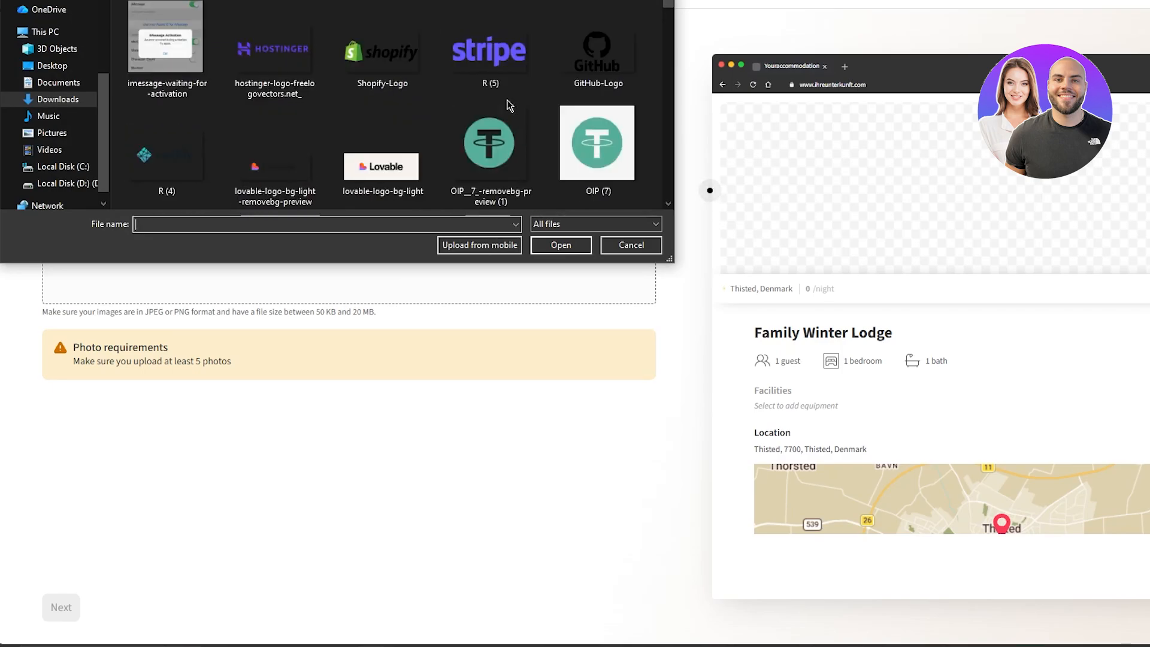
pyautogui.scroll(-10, 507, 99)
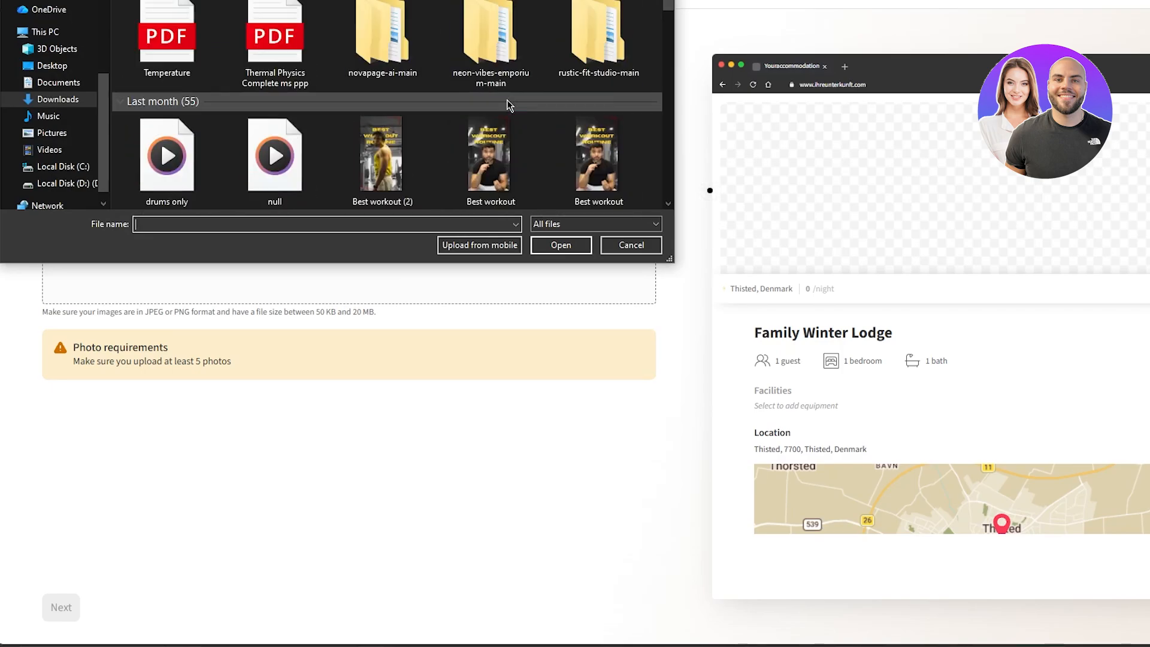
pyautogui.scroll(-10, 507, 103)
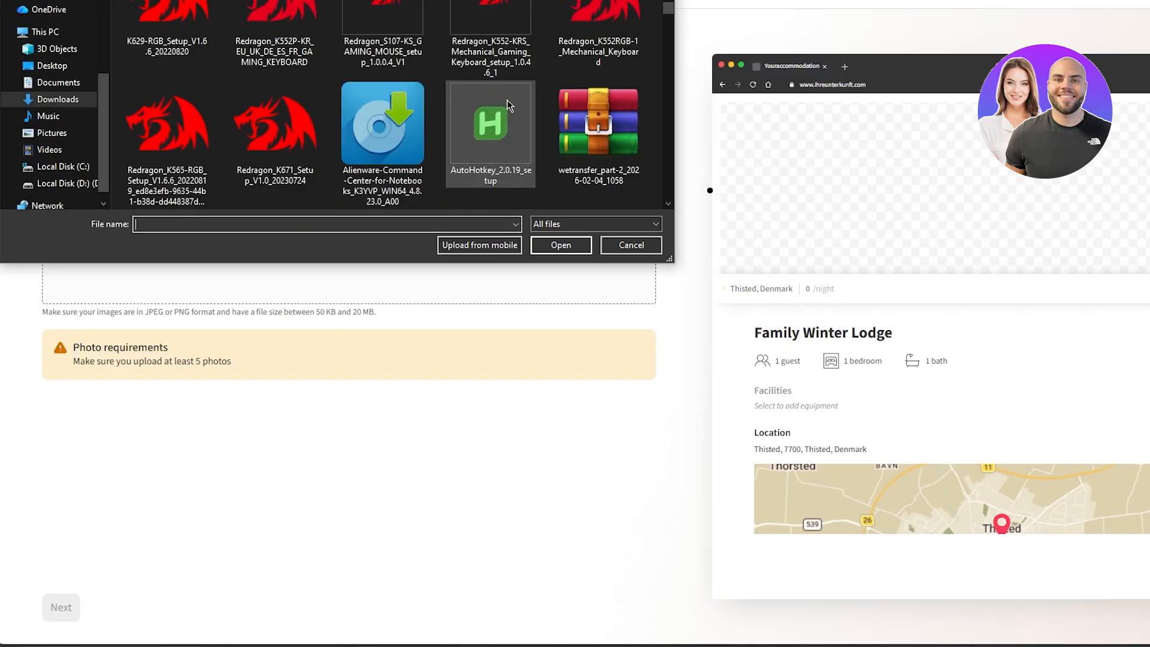
pyautogui.scroll(8, 506, 99)
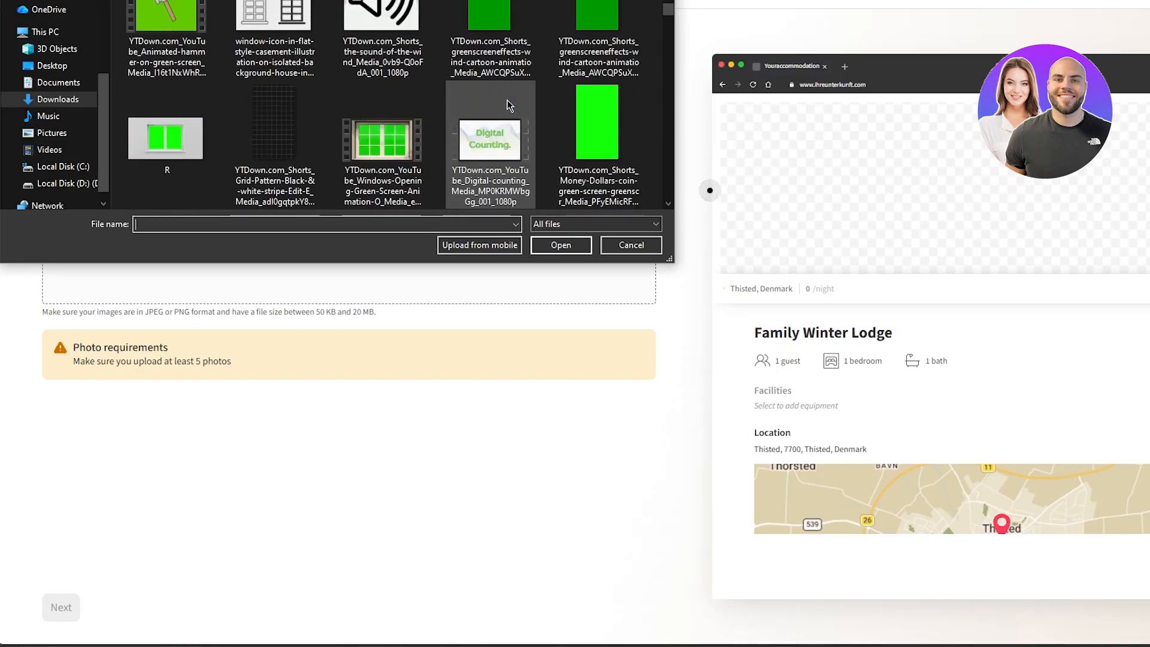
pyautogui.scroll(-1, 507, 103)
pyautogui.scroll(10, 508, 104)
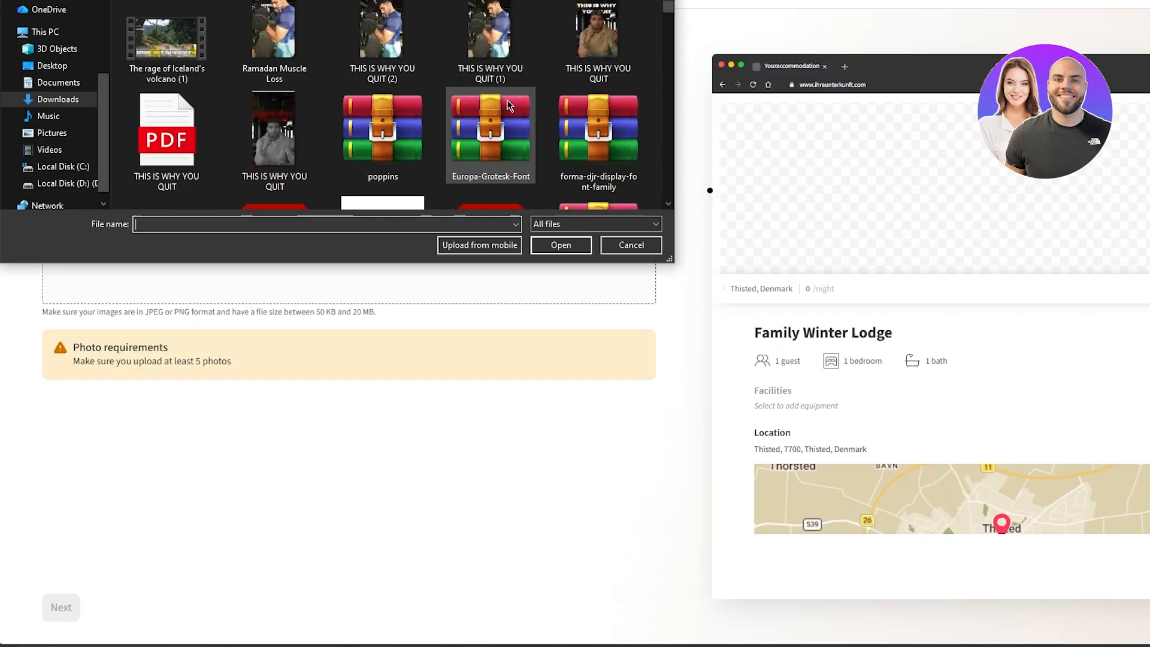
pyautogui.scroll(-6, 508, 105)
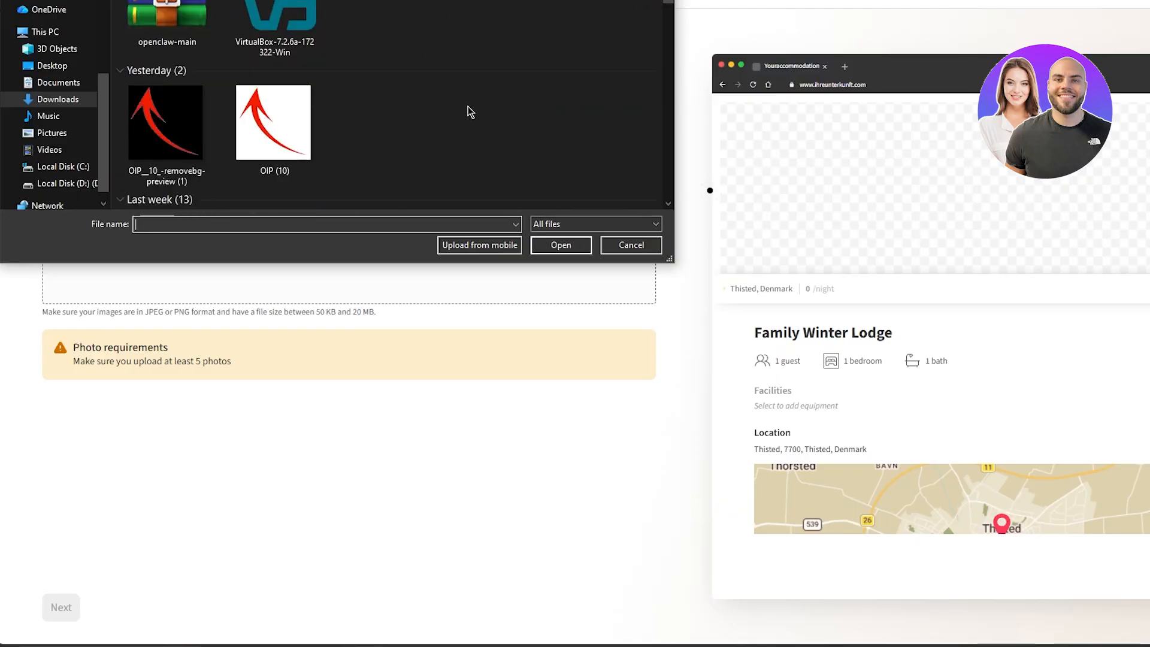
pyautogui.scroll(5, 366, 78)
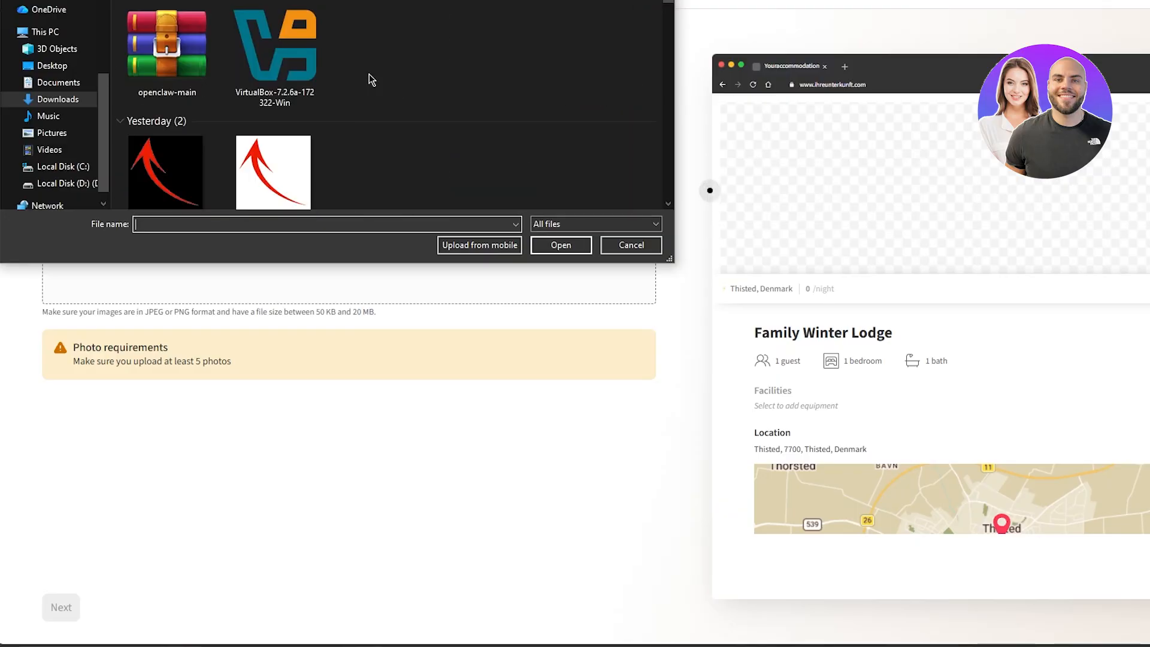
pyautogui.moveTo(410, 160); pyautogui.dragTo(153, 157)
pyautogui.click(542, 246)
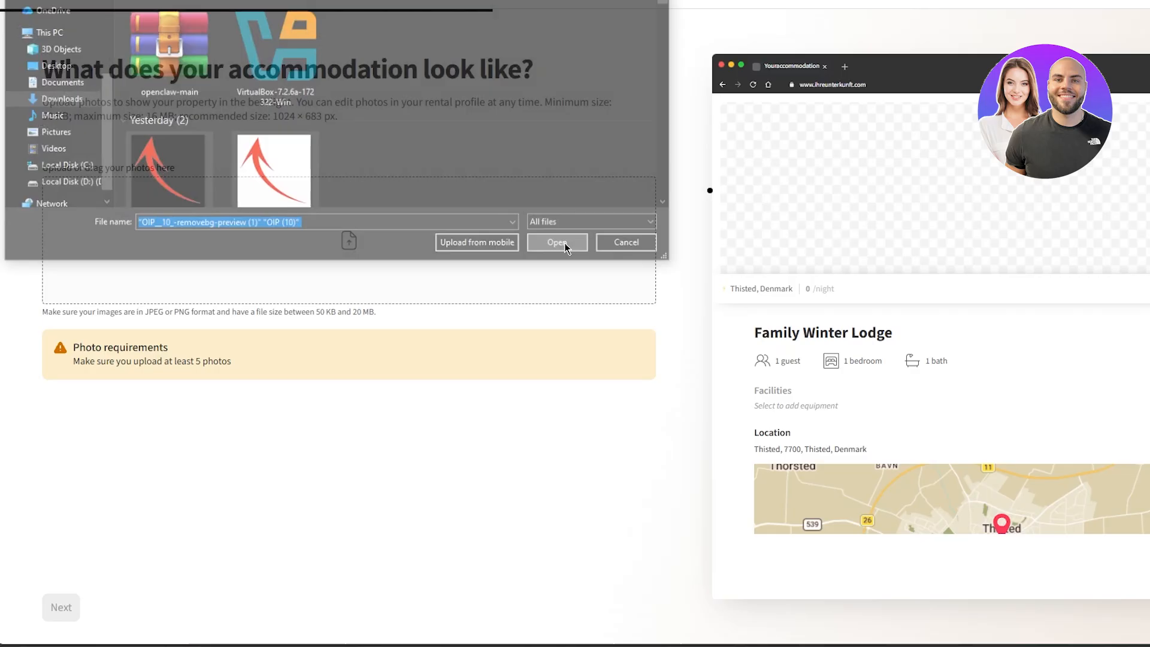
# Step: Upload three more photos, including OIP (9) and the Shopify logo, reaching five
pyautogui.click(564, 298)
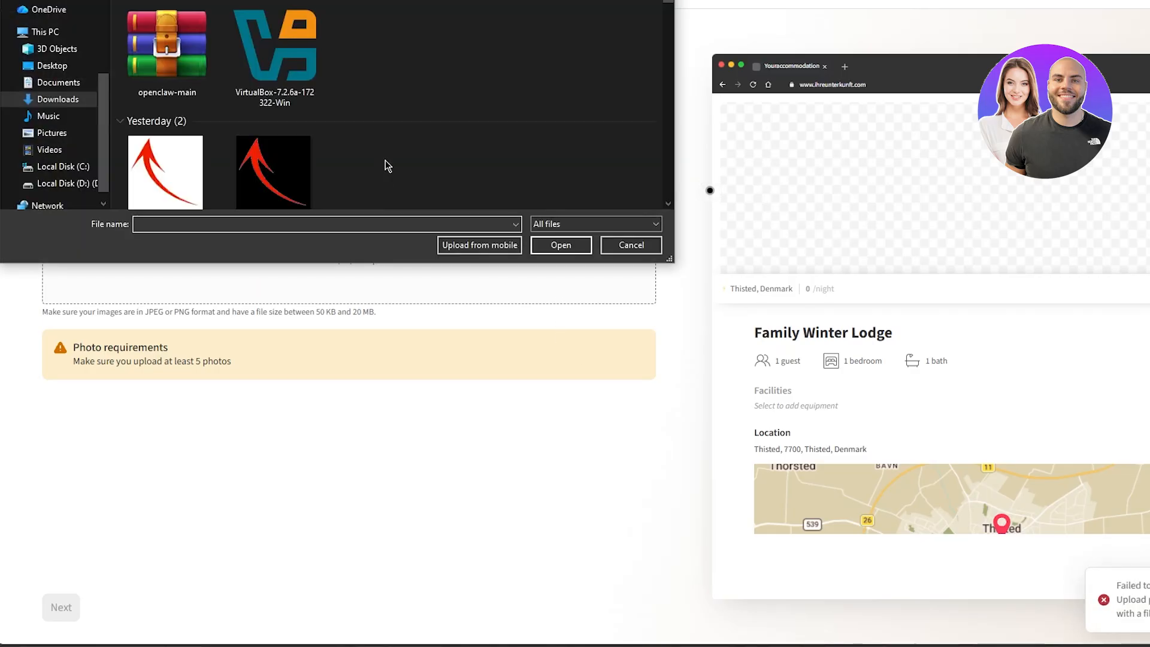
pyautogui.scroll(-8, 386, 159)
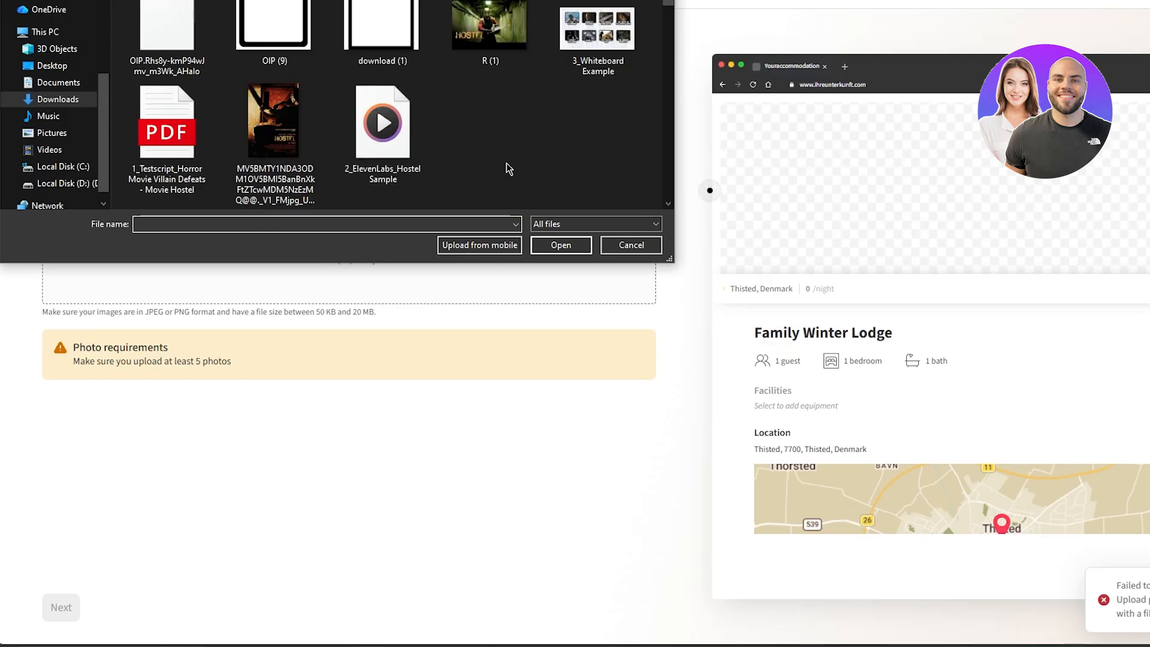
pyautogui.scroll(-4, 506, 163)
pyautogui.doubleClick(504, 172)
pyautogui.click(500, 237)
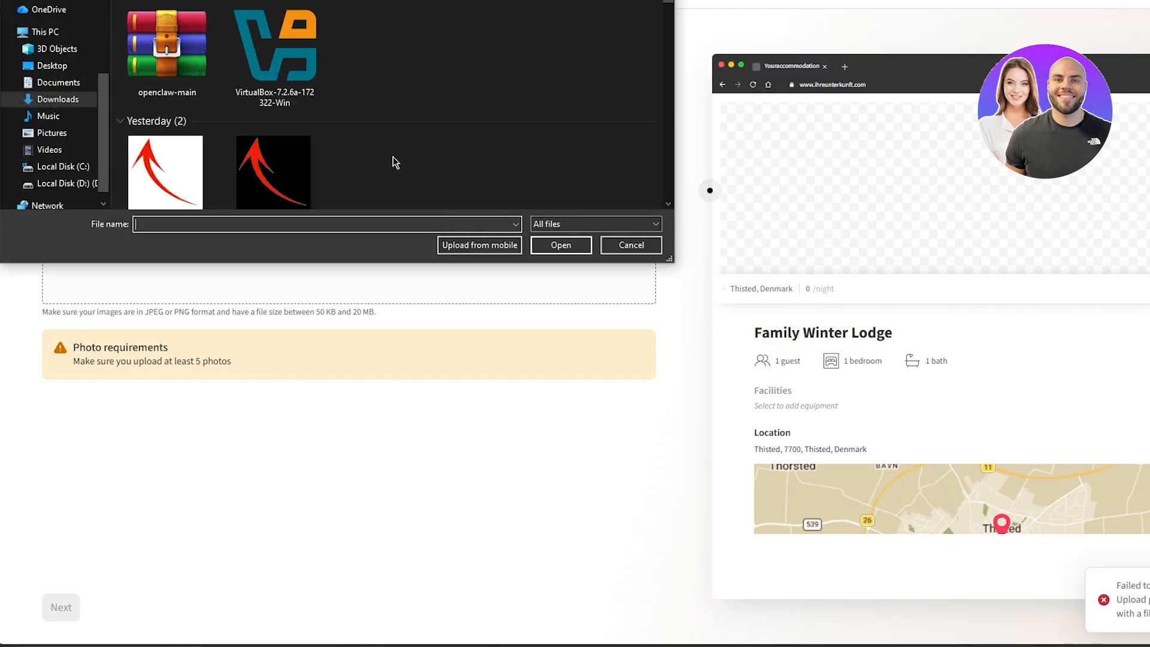
pyautogui.scroll(-5, 393, 159)
pyautogui.doubleClick(278, 170)
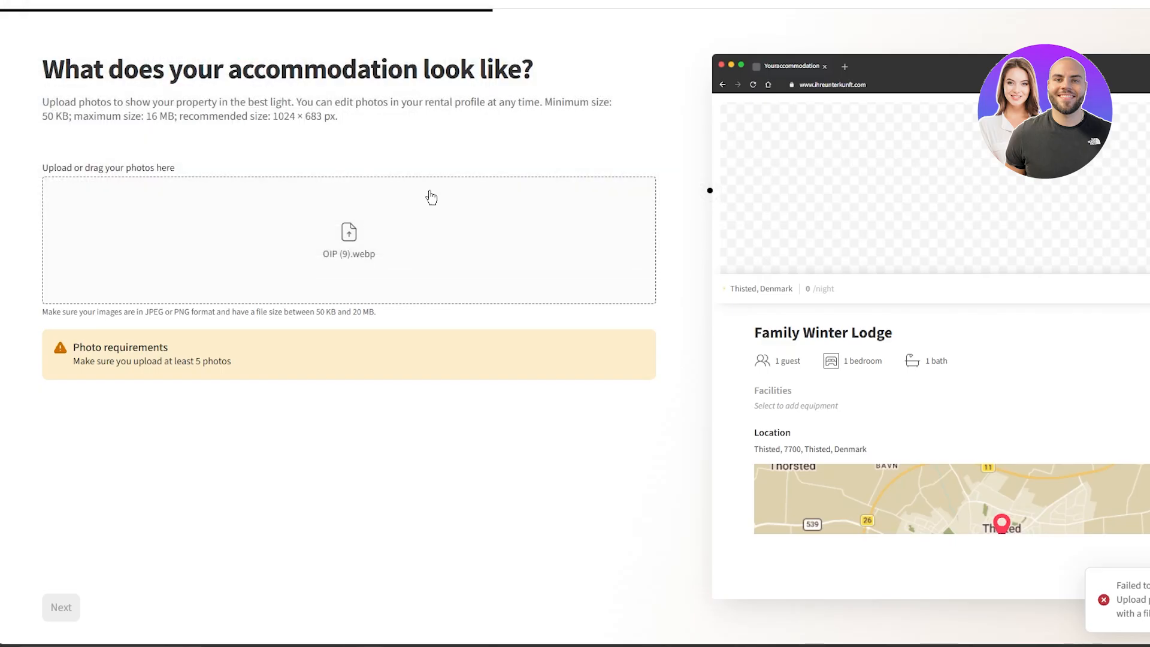
pyautogui.click(465, 234)
pyautogui.scroll(-5, 275, 161)
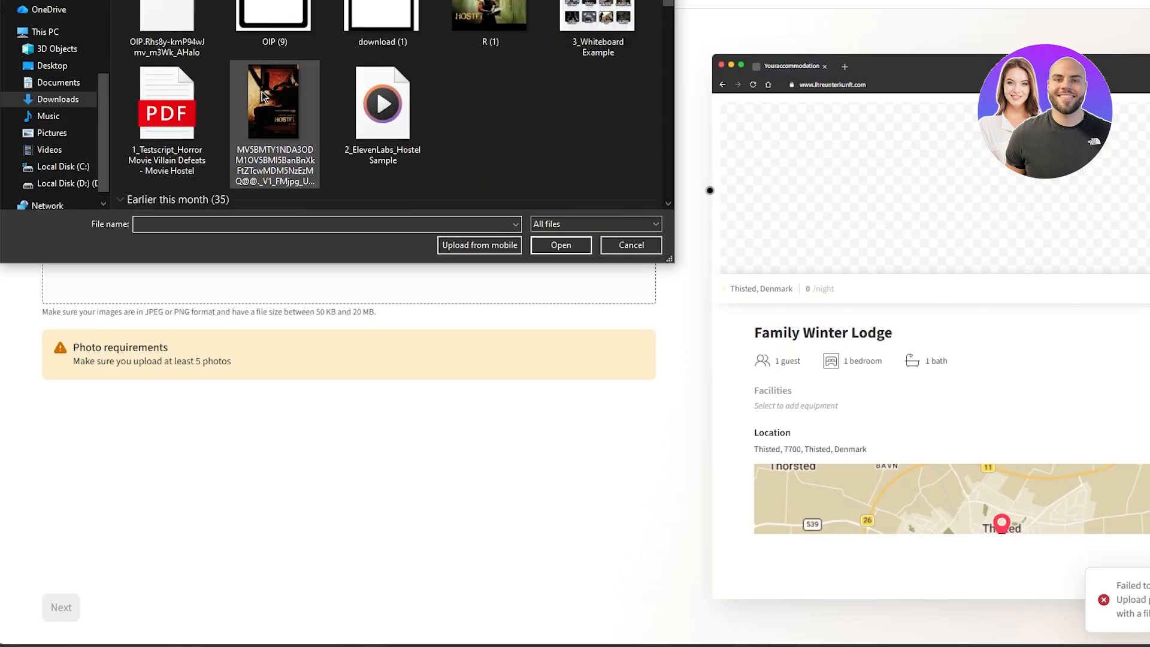
pyautogui.scroll(-5, 264, 97)
pyautogui.doubleClick(400, 63)
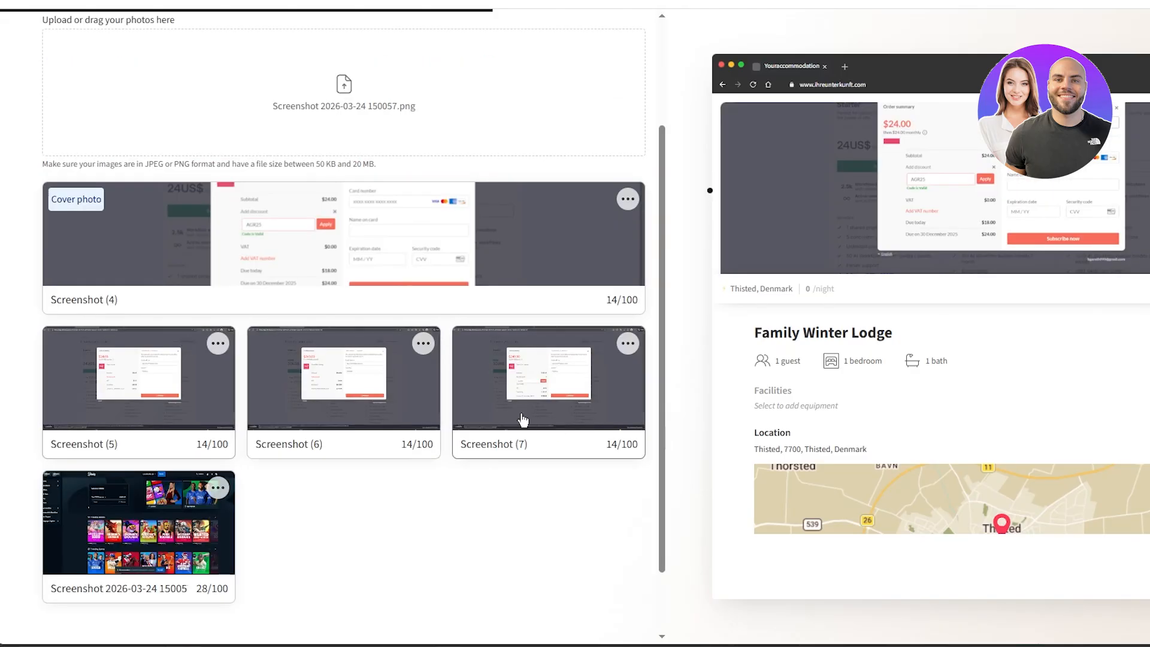
pyautogui.scroll(-1, 362, 410)
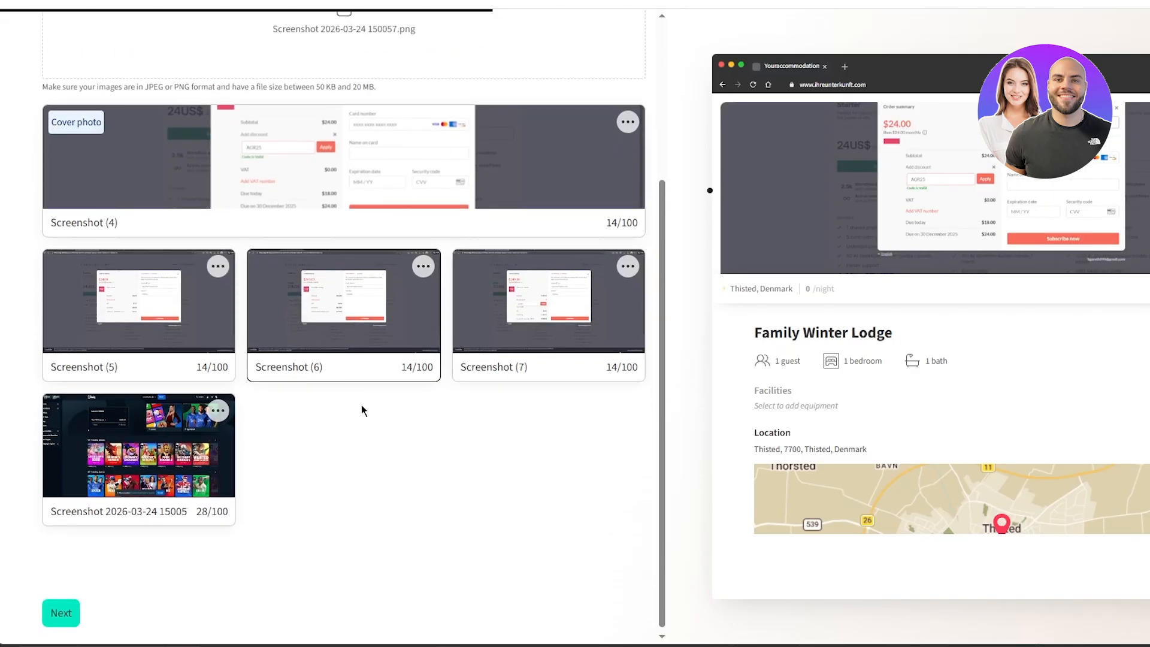
# Step: Set the lodge to 6 guests, 4 bedrooms and 4 bathrooms
pyautogui.click(69, 602)
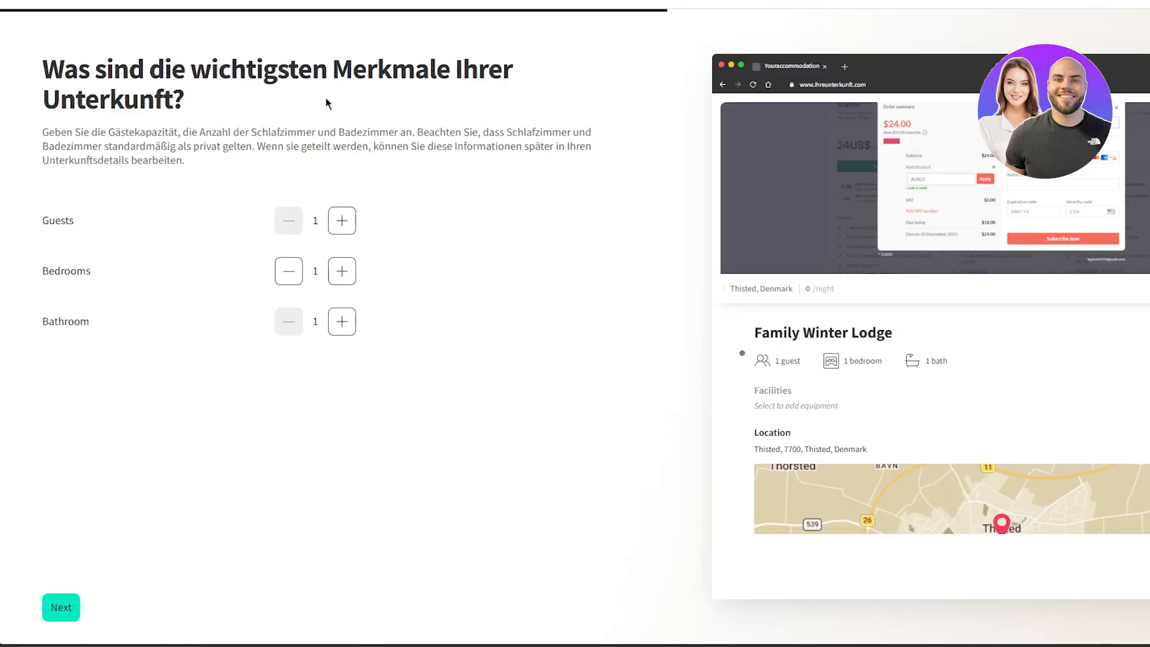
pyautogui.click(347, 205)
pyautogui.click(343, 206)
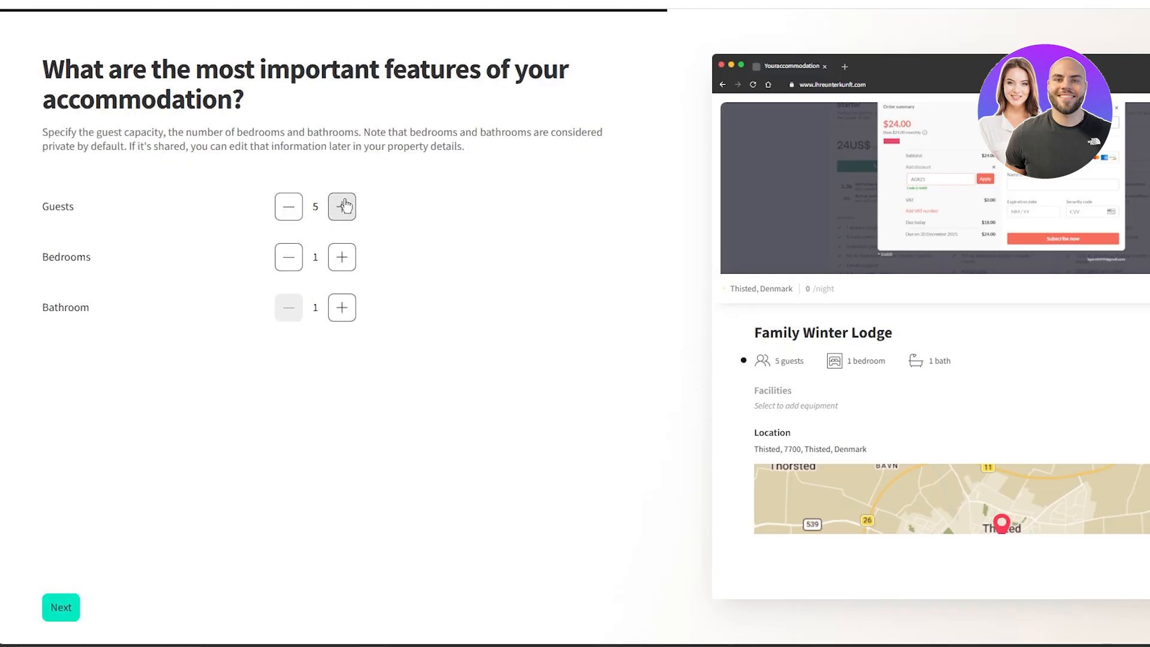
pyautogui.click(343, 206)
pyautogui.click(342, 256)
pyautogui.click(342, 257)
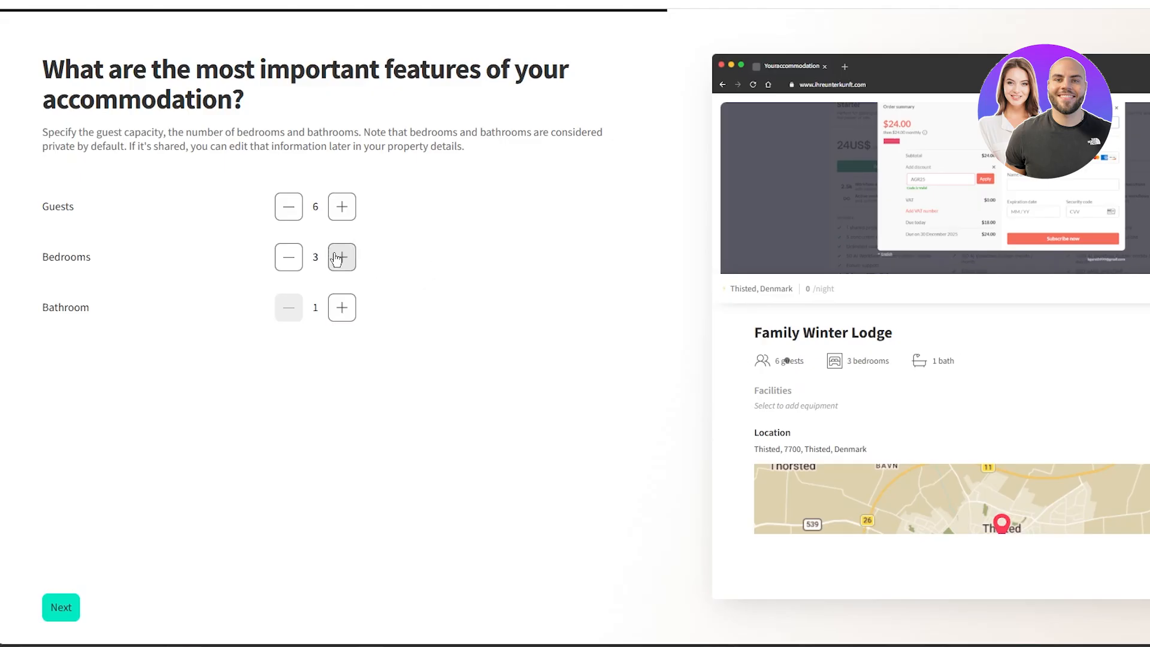
pyautogui.click(342, 257)
pyautogui.click(341, 307)
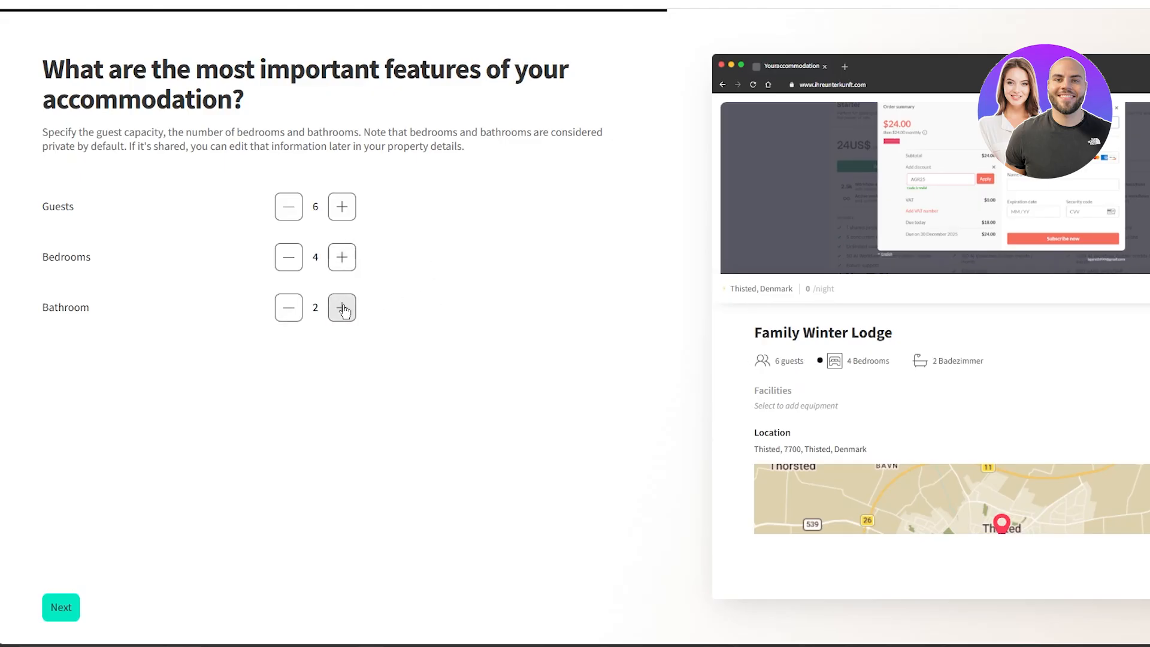
pyautogui.click(341, 308)
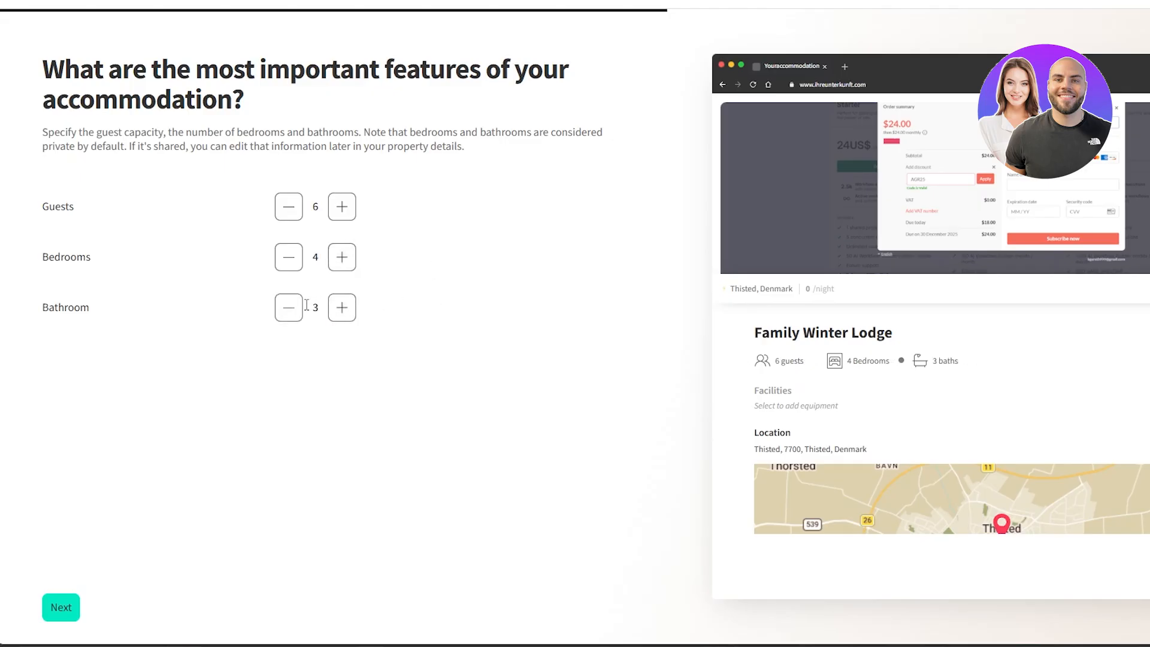
pyautogui.click(342, 307)
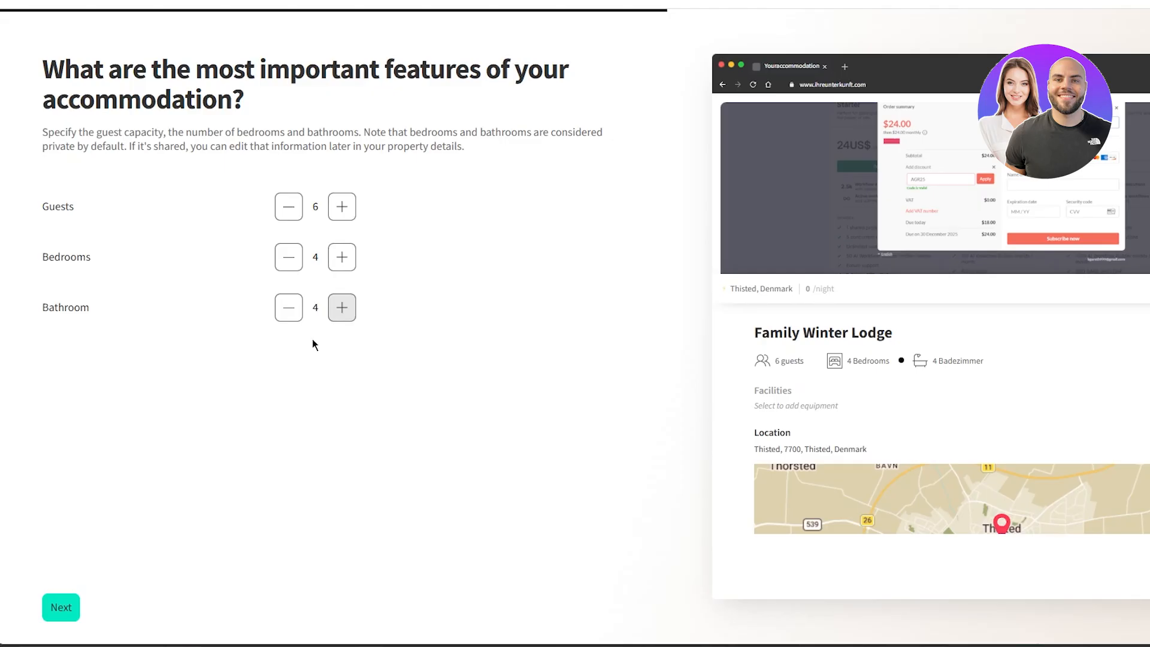
pyautogui.click(60, 606)
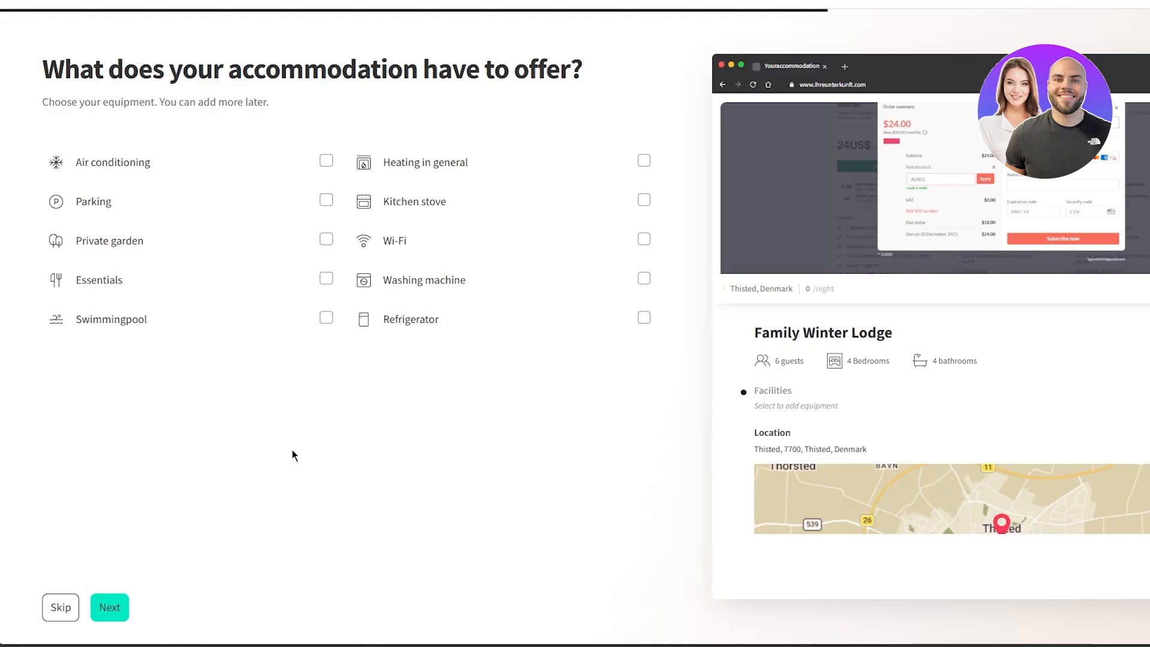
# Step: Tick air conditioning, heating, kitchen stove, parking, Wi-Fi, essentials, private garden and refrigerator as amenities
pyautogui.click(327, 170)
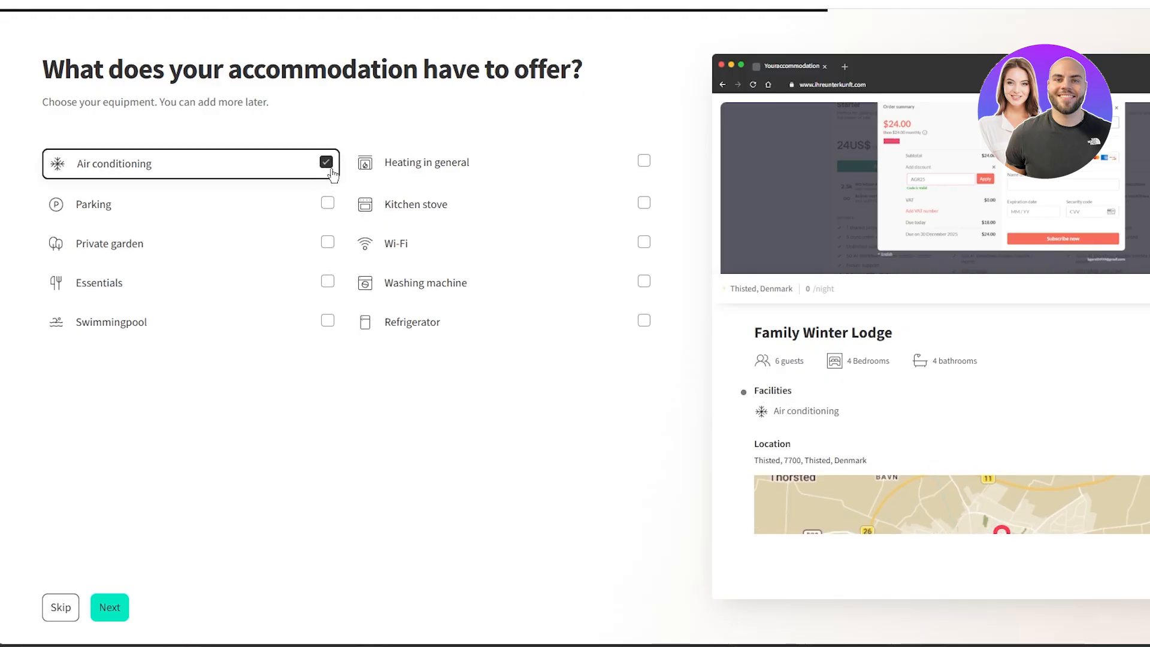
pyautogui.click(641, 167)
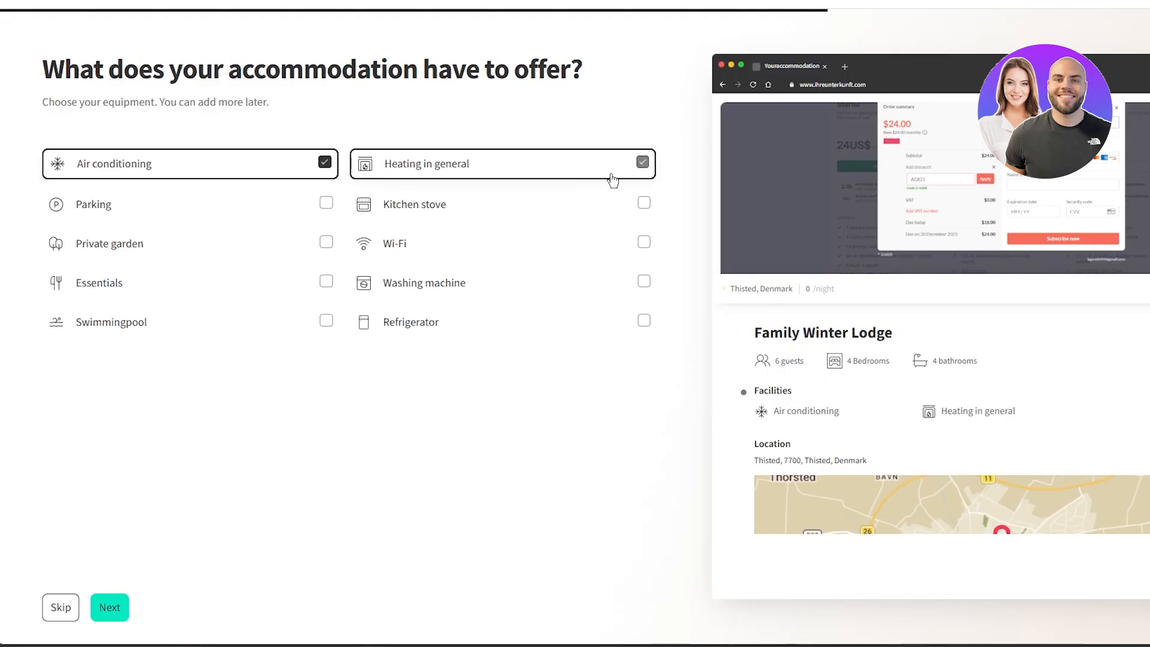
pyautogui.click(643, 212)
pyautogui.click(323, 203)
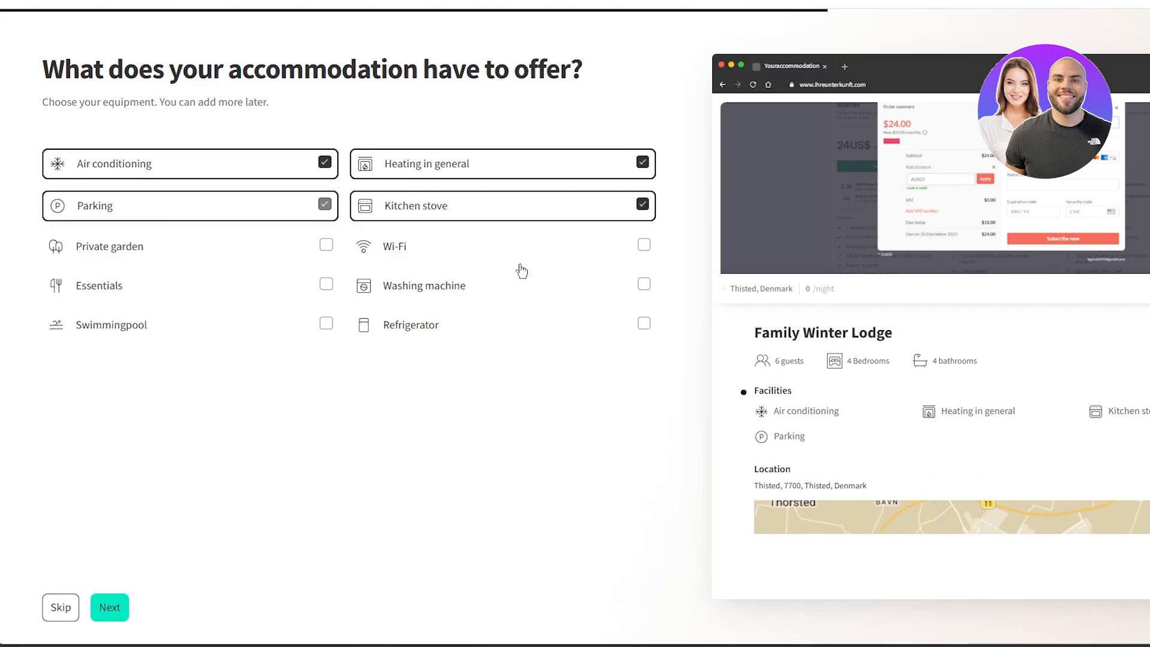
pyautogui.click(623, 250)
pyautogui.click(308, 297)
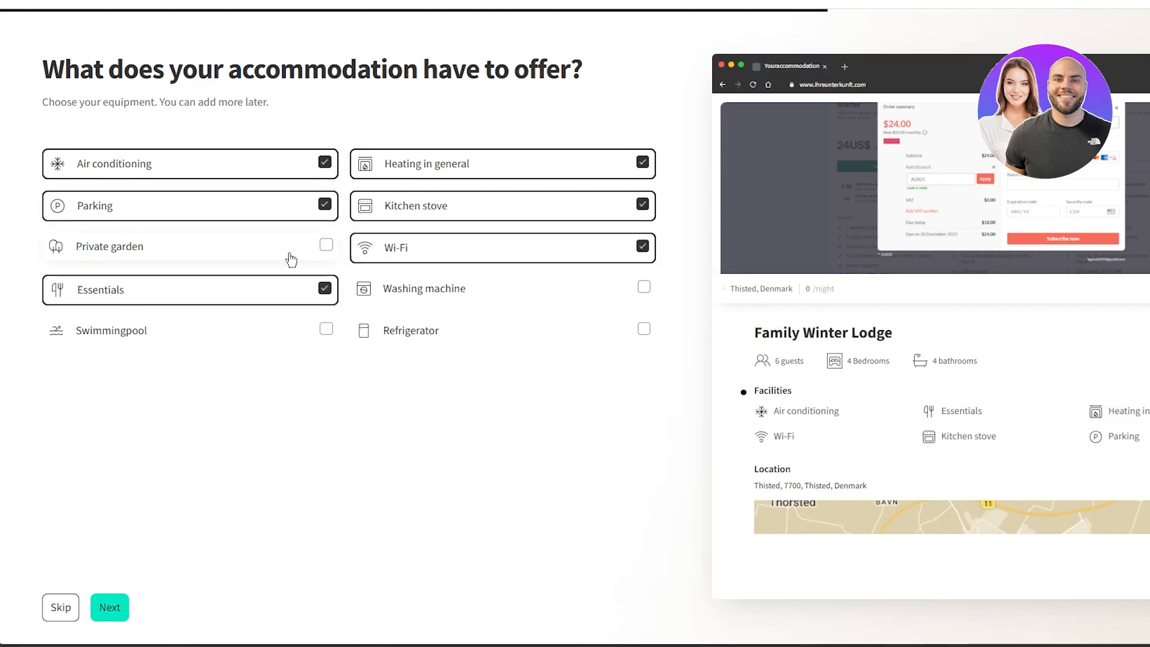
pyautogui.click(266, 255)
pyautogui.click(457, 326)
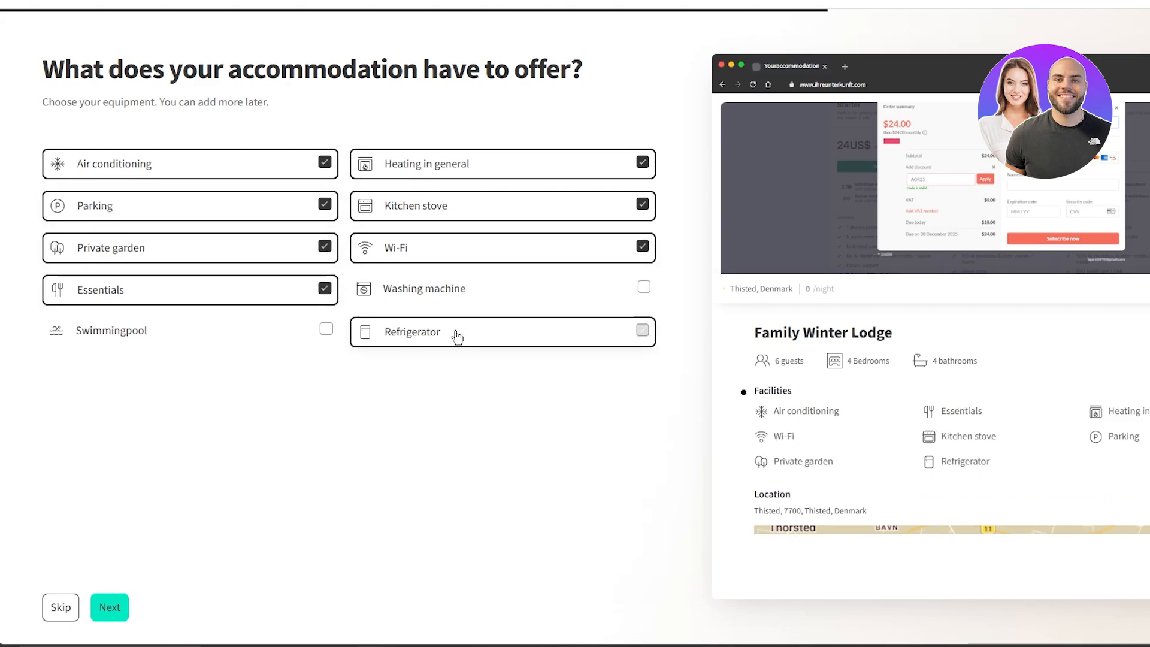
pyautogui.click(109, 607)
pyautogui.click(138, 178)
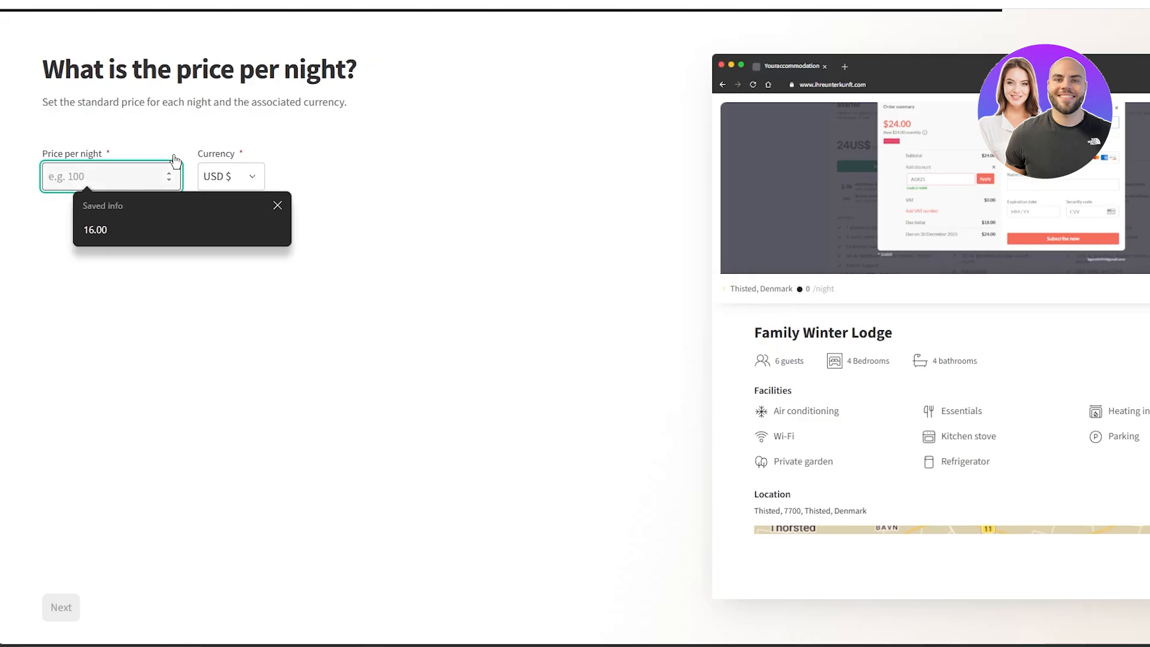
# Step: Set the price per night to 90 and enter 'hvjvjhv' as the property description
pyautogui.write('90')
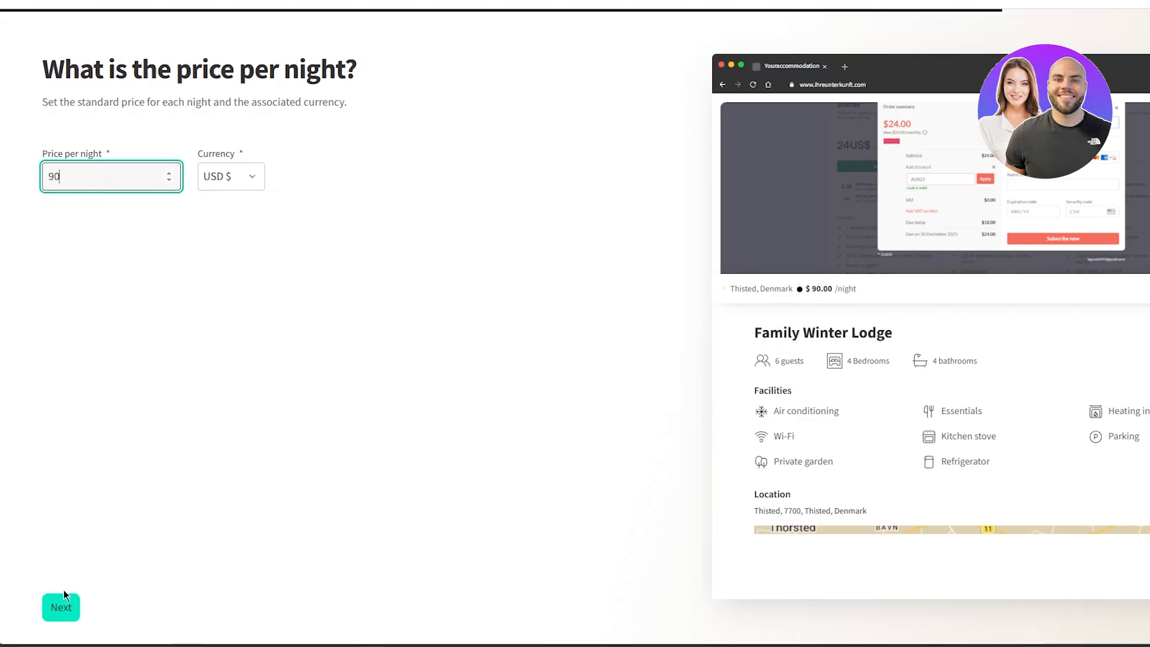
pyautogui.click(86, 597)
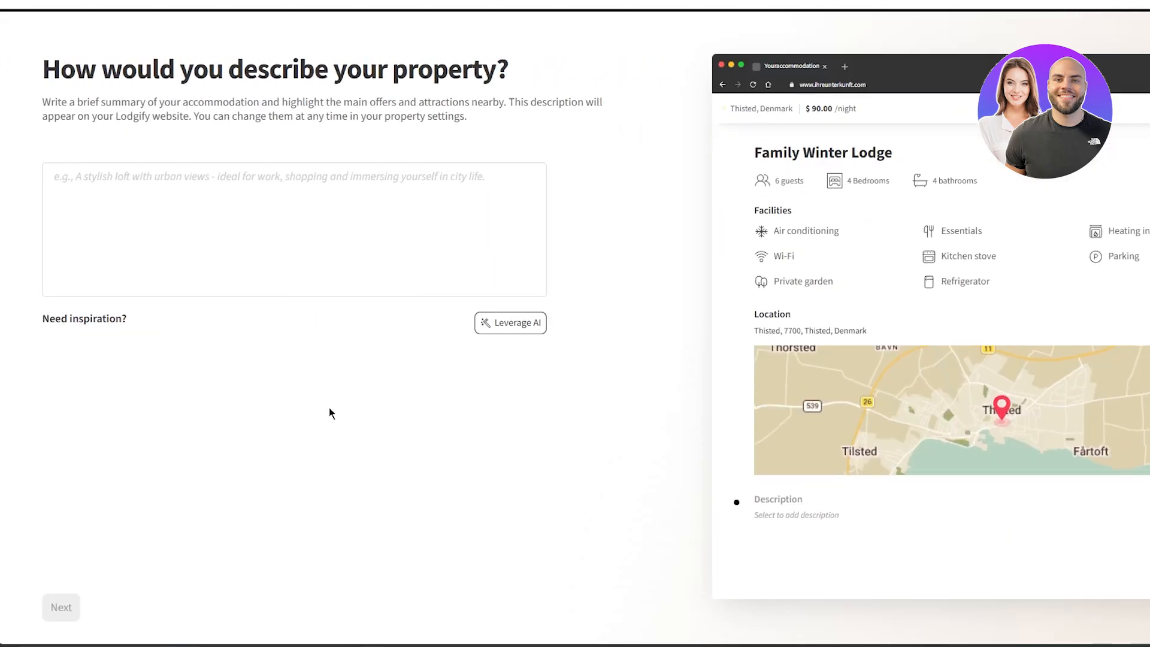
pyautogui.click(345, 233)
pyautogui.write('hvjvjhv')
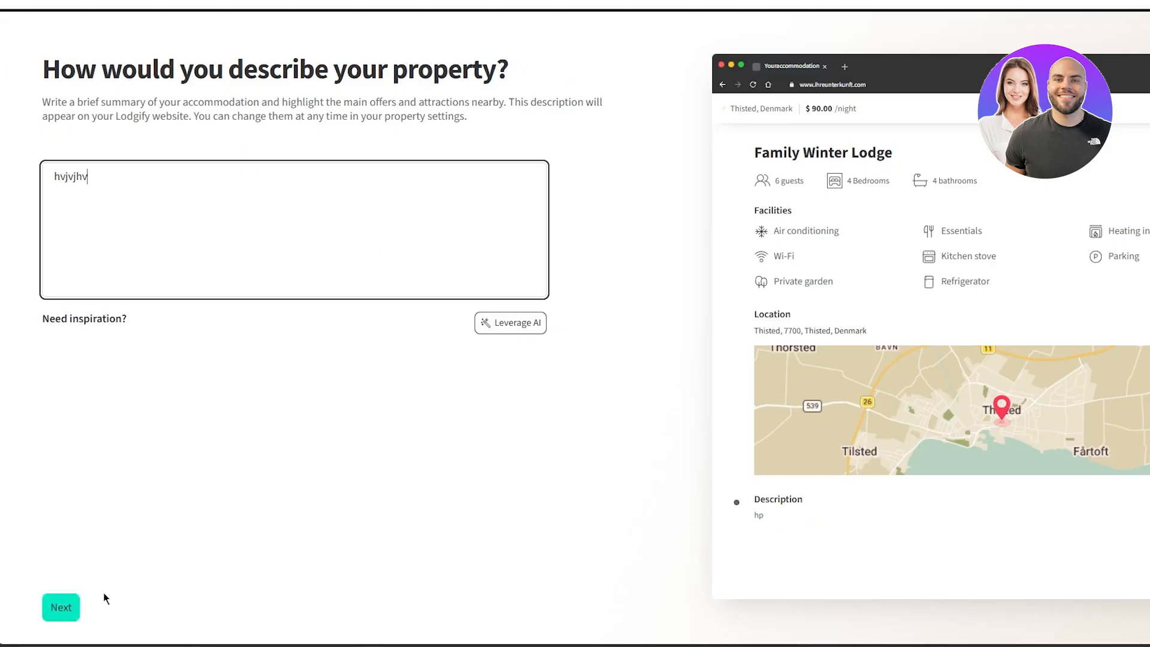
pyautogui.click(62, 607)
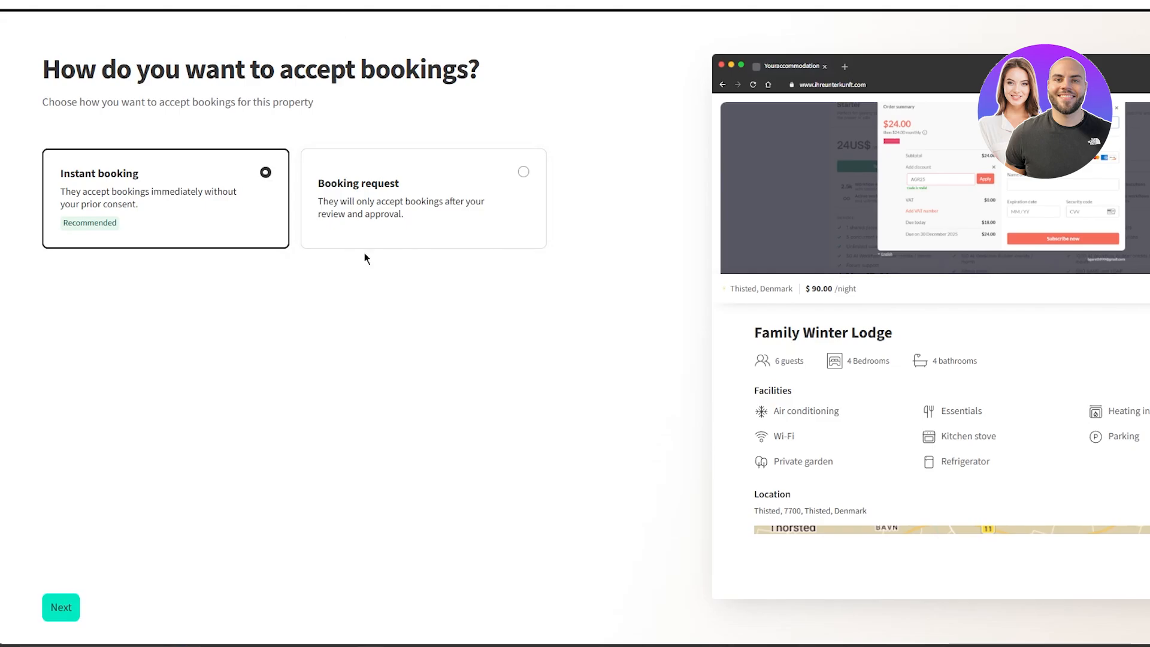
# Step: Complete the setup with Instant booking kept, then go to the dashboard
pyautogui.click(59, 606)
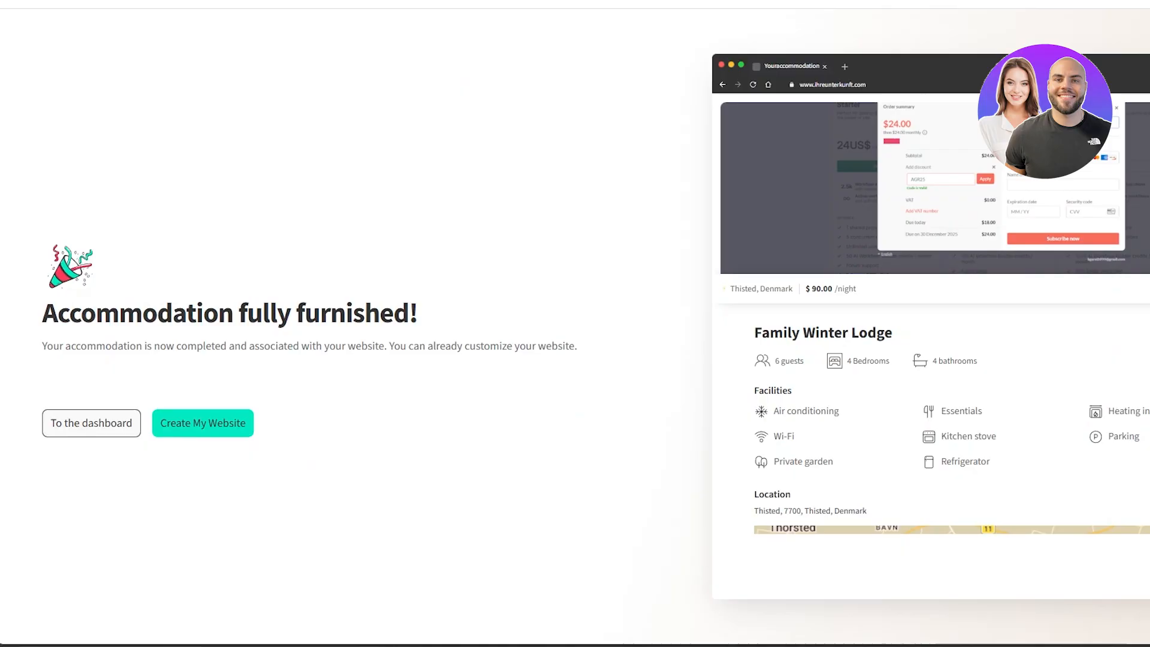
pyautogui.click(91, 422)
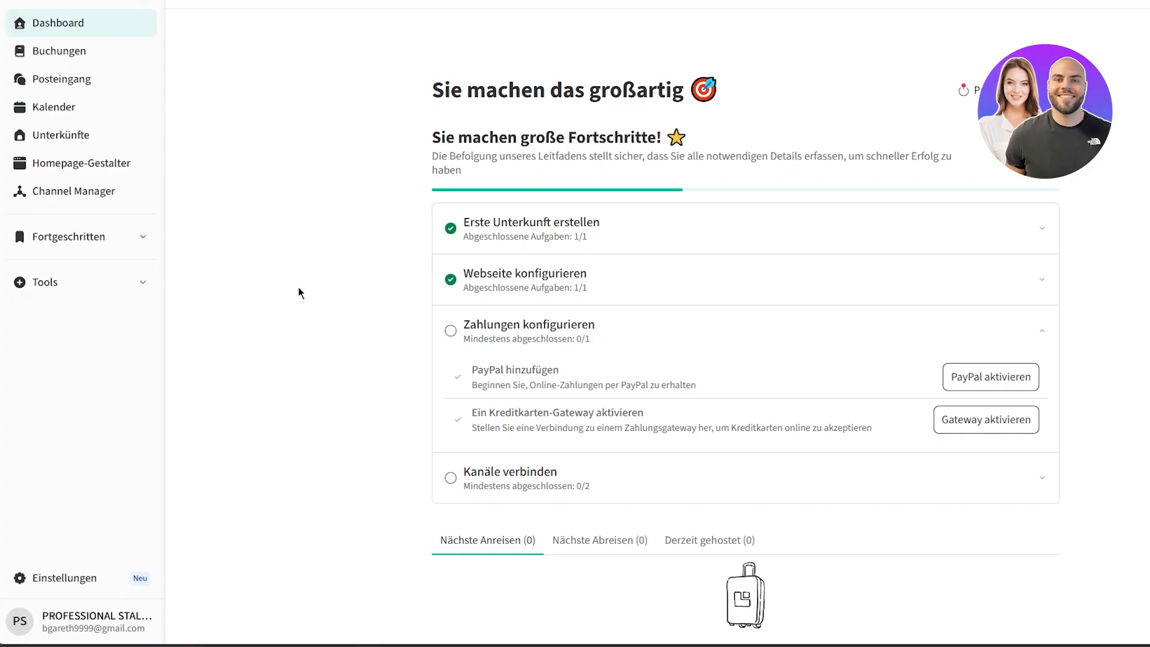
# Step: Open the Homepage-Gestalter website designer and translate the page into English
pyautogui.click(110, 164)
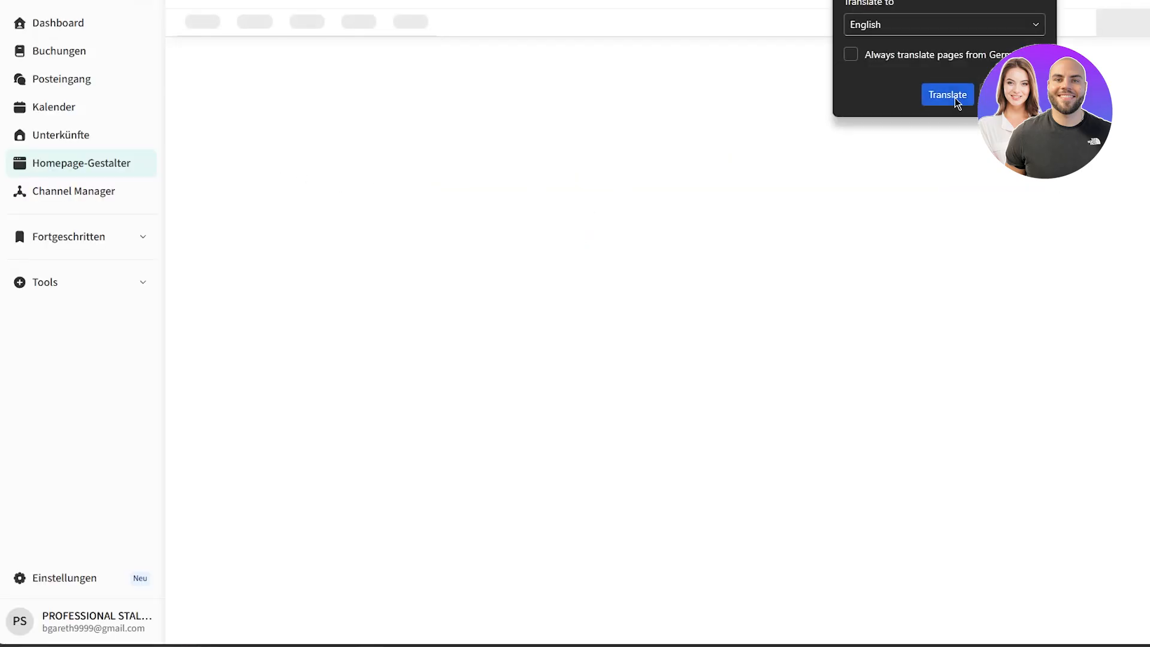
pyautogui.click(951, 95)
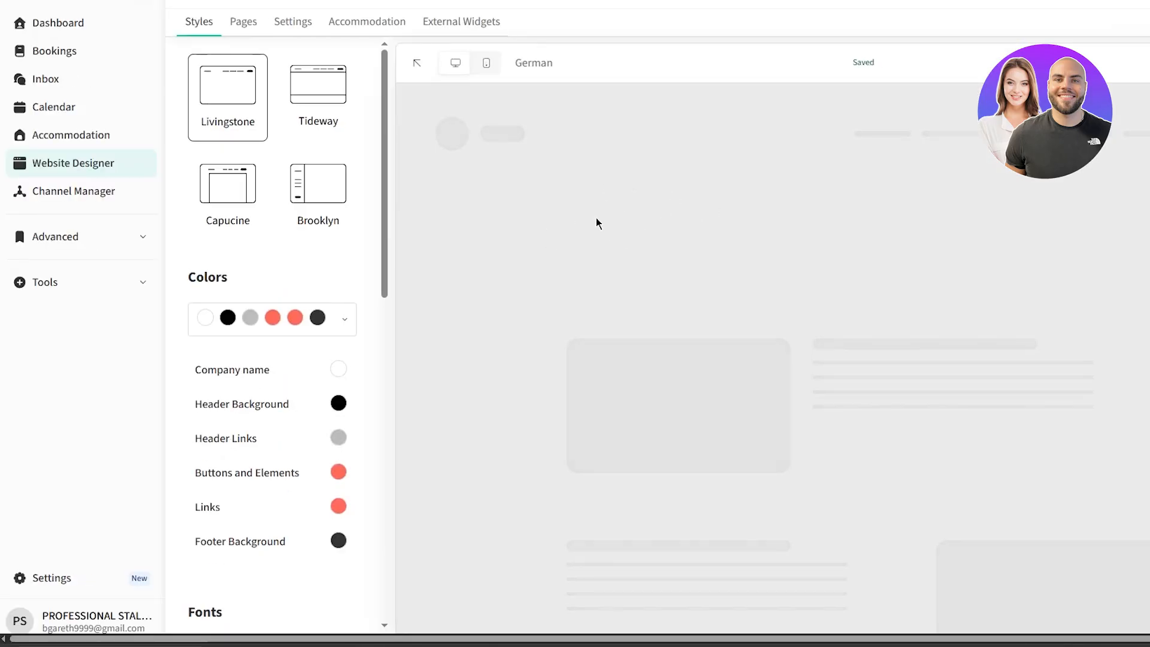
pyautogui.scroll(-12, 364, 280)
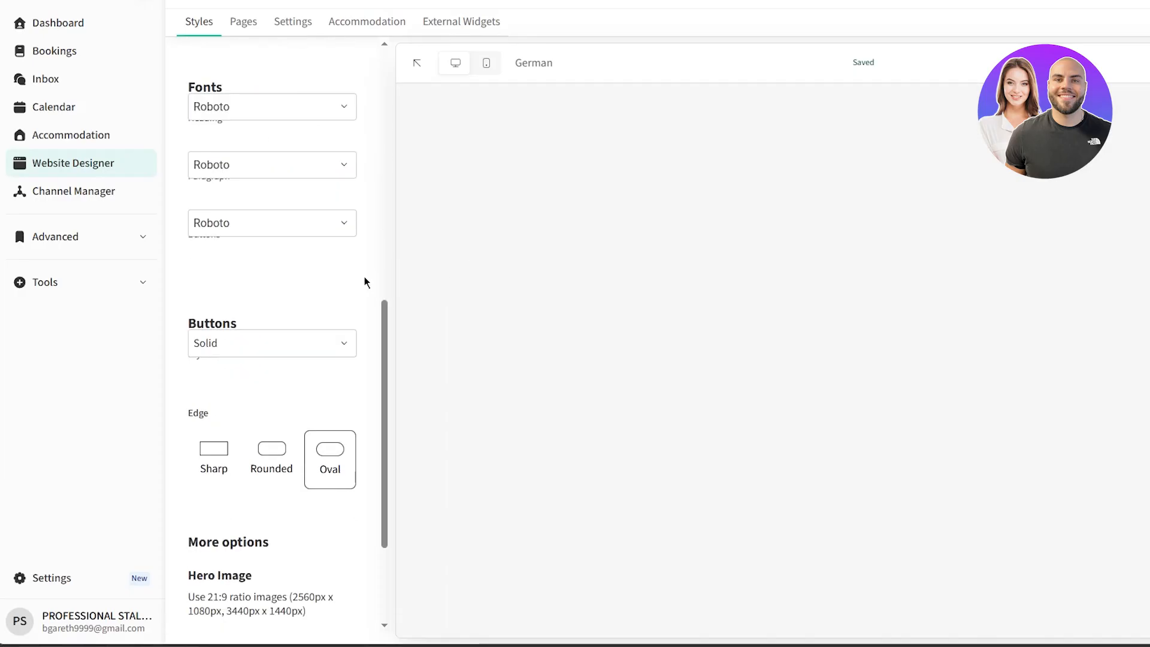
# Step: Choose the Tideway thumbnail under Styles to replace the Livingstone template
pyautogui.scroll(9, 279, 311)
pyautogui.scroll(4, 279, 314)
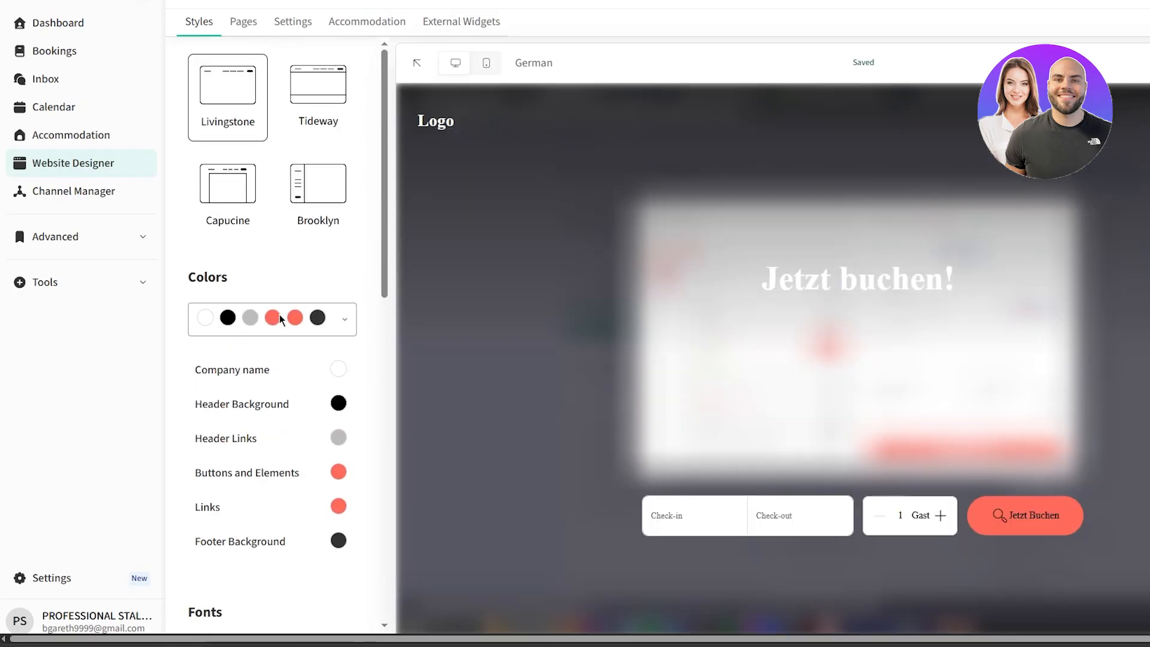
pyautogui.scroll(-15, 724, 325)
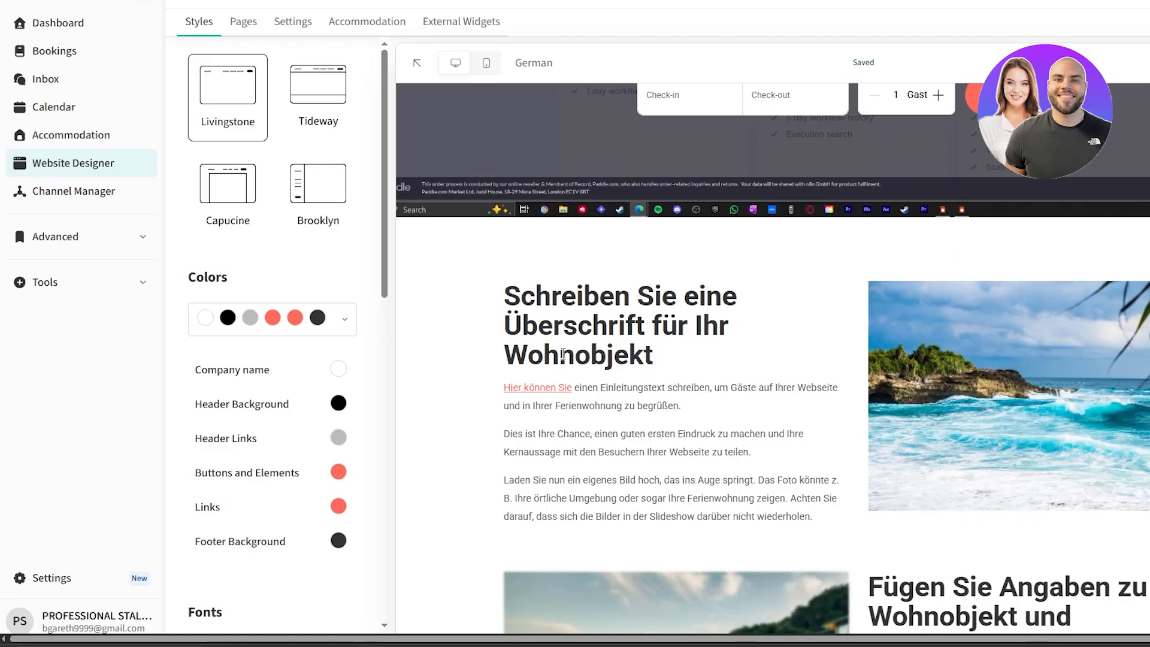
pyautogui.scroll(15, 633, 330)
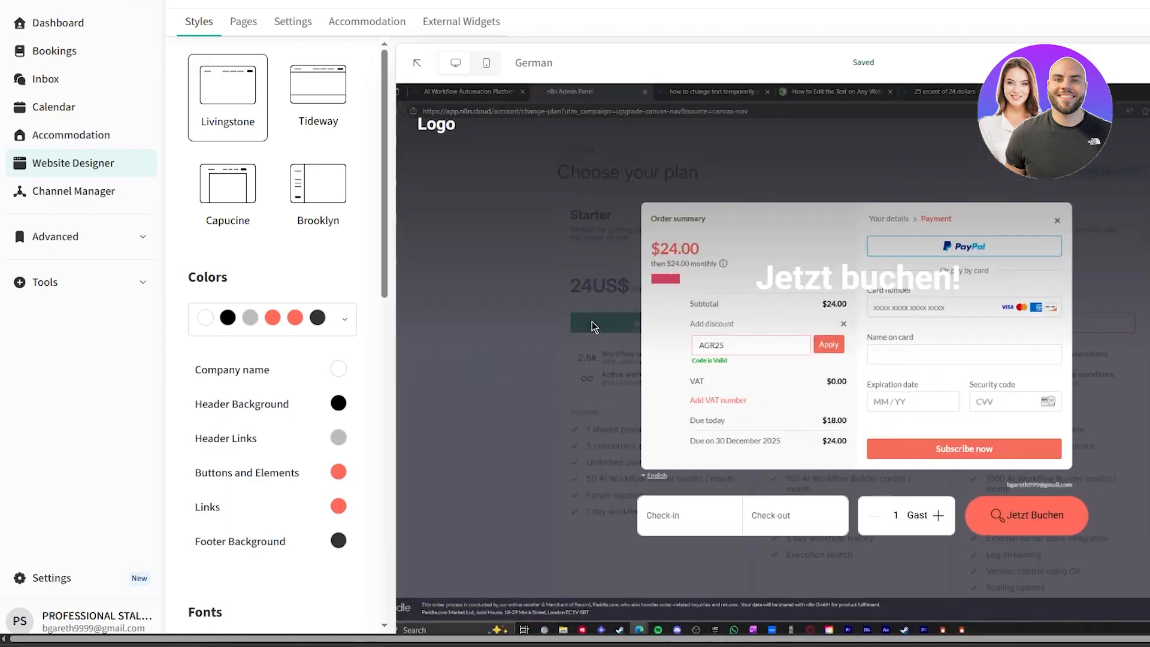
pyautogui.click(310, 102)
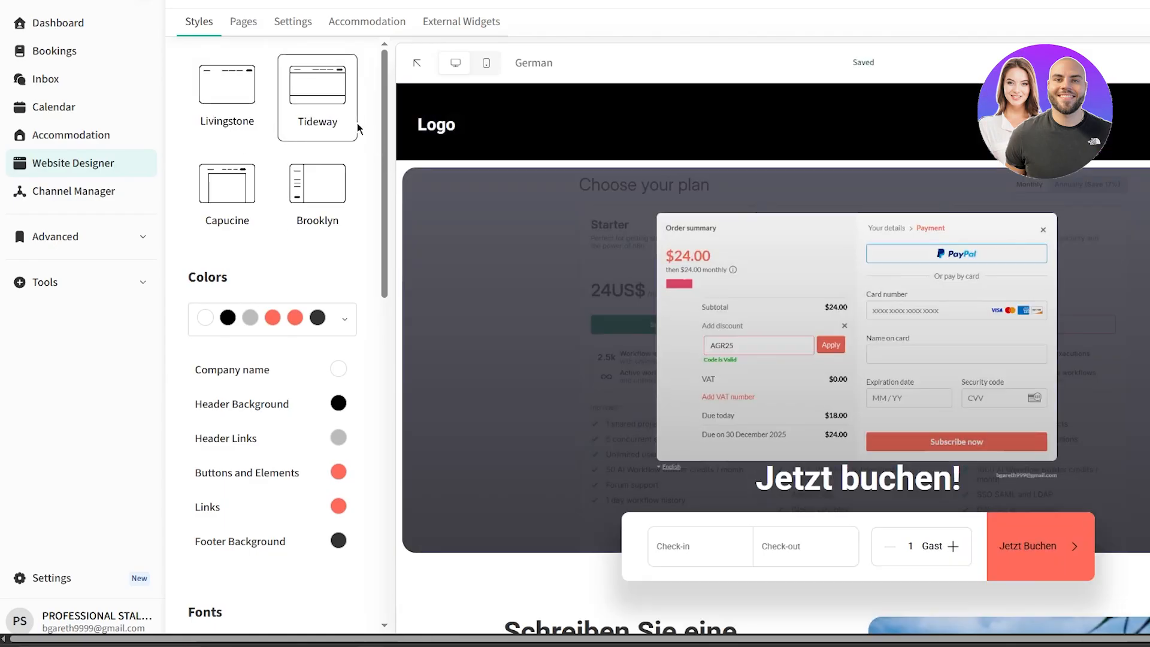
pyautogui.scroll(-4, 555, 252)
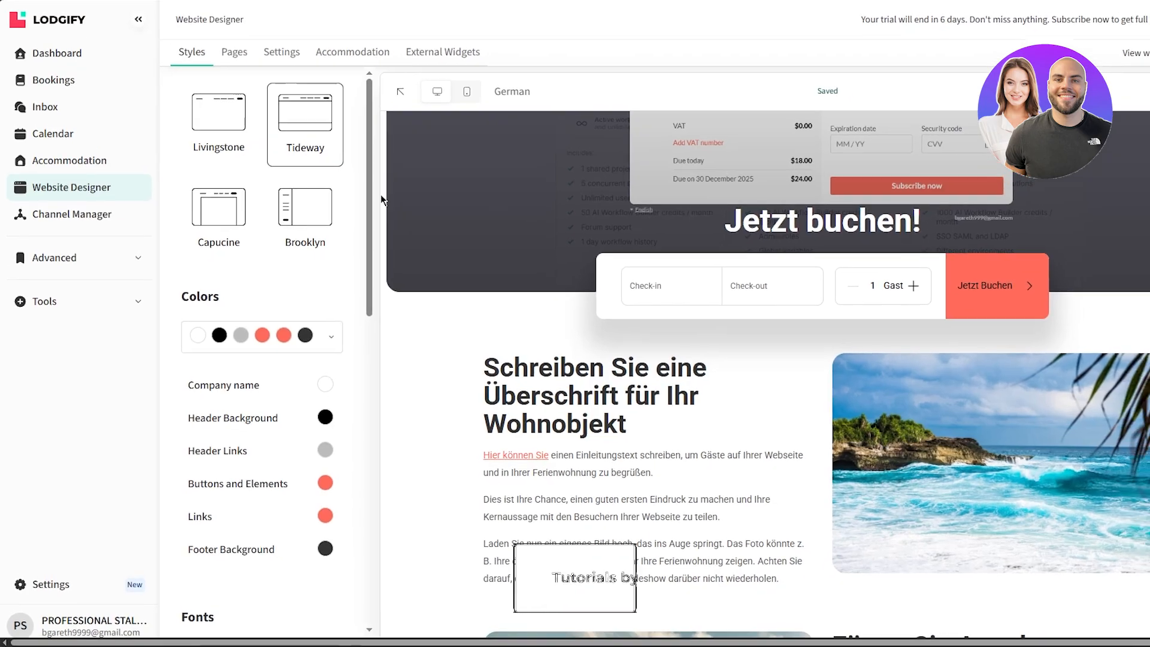